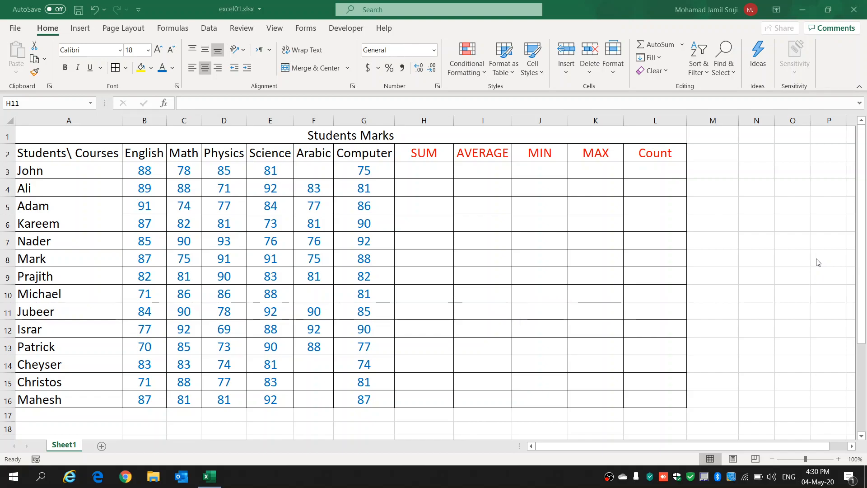
# - Calculate the first student's total in H3 with a SUM formula over the marks in B3:G3
pyautogui.click(435, 169)
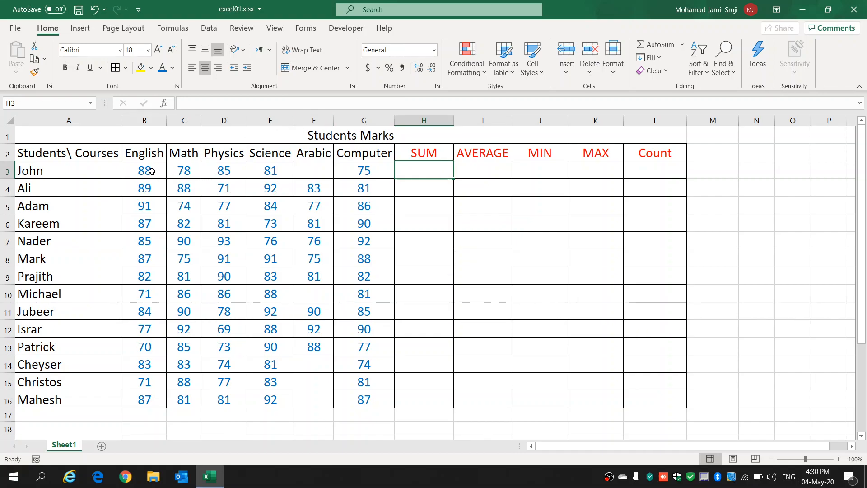
pyautogui.click(64, 173)
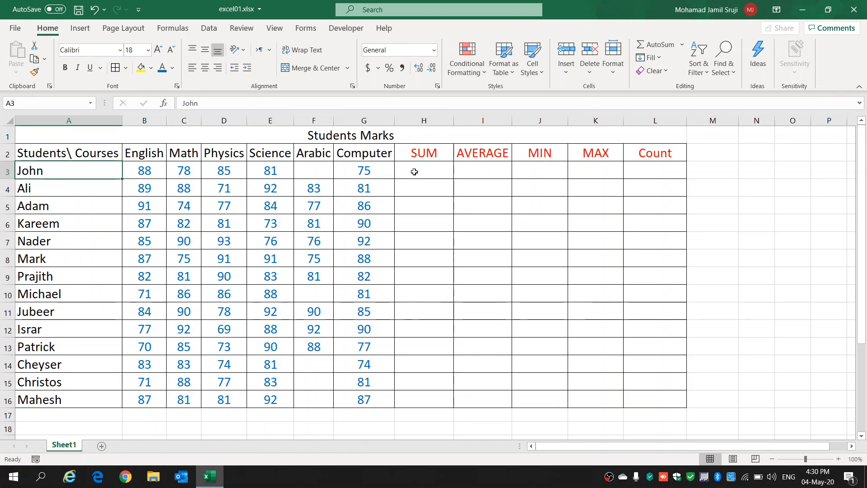
pyautogui.click(412, 170)
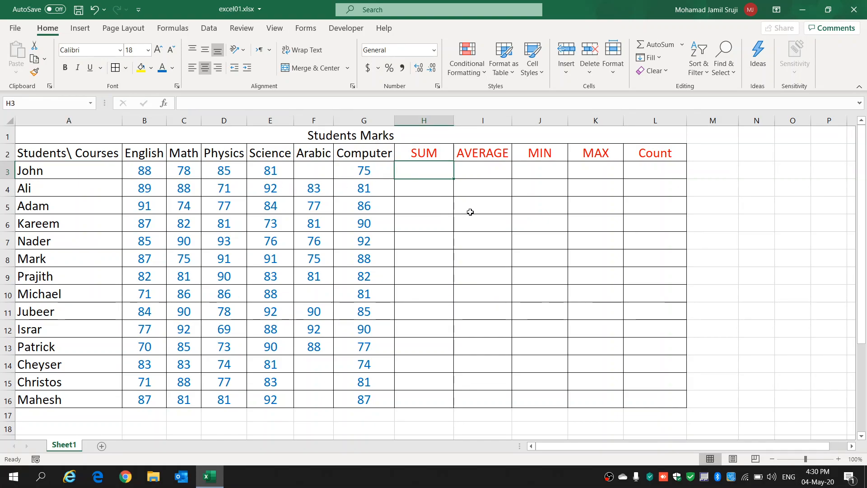
pyautogui.write('=')
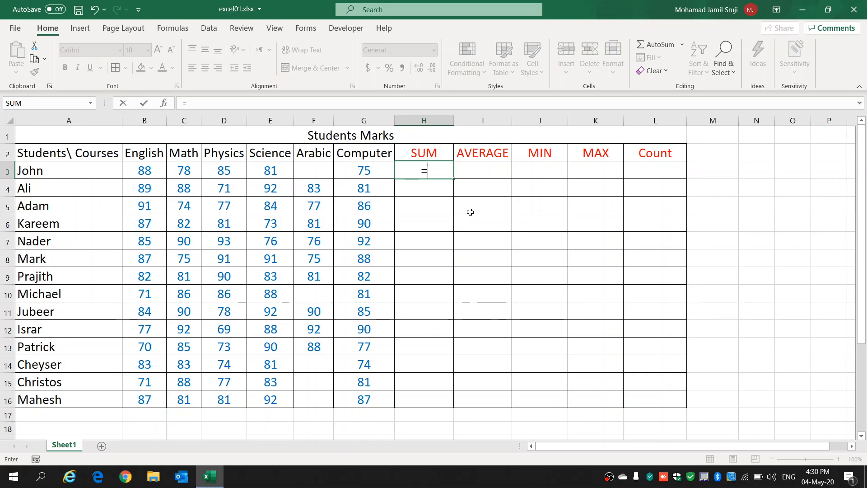
pyautogui.write('sum')
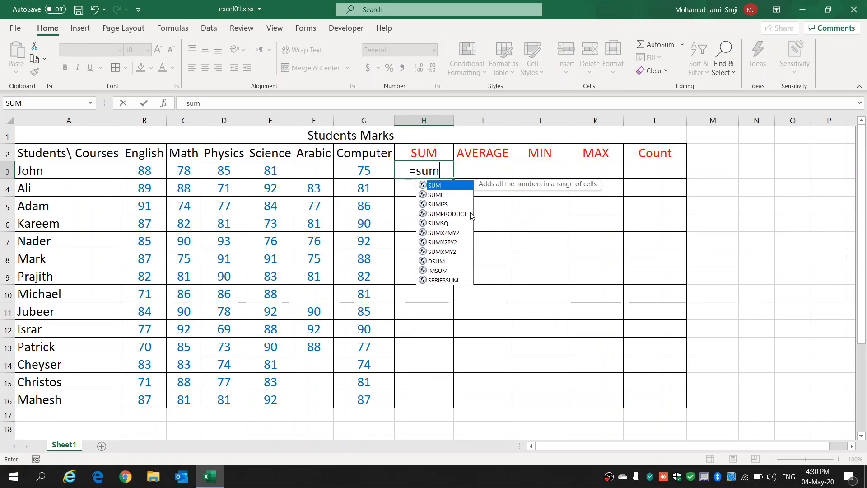
pyautogui.press('BackSpace')
pyautogui.press('BackSpace')
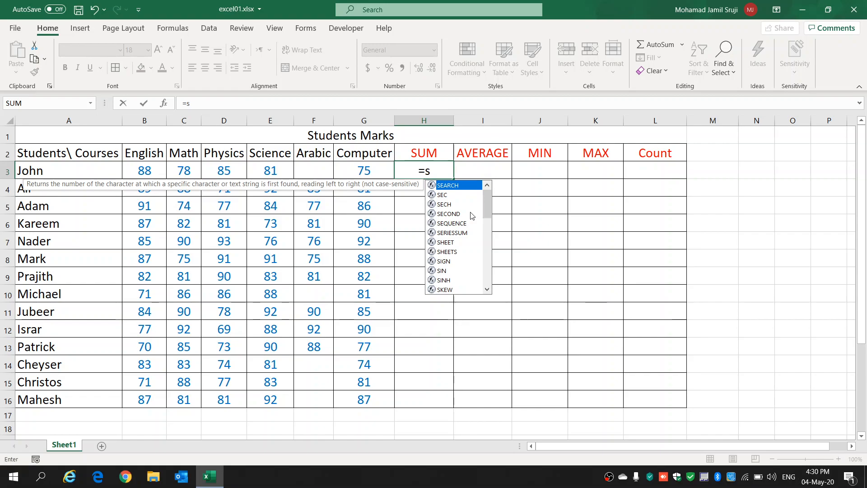
pyautogui.write('u')
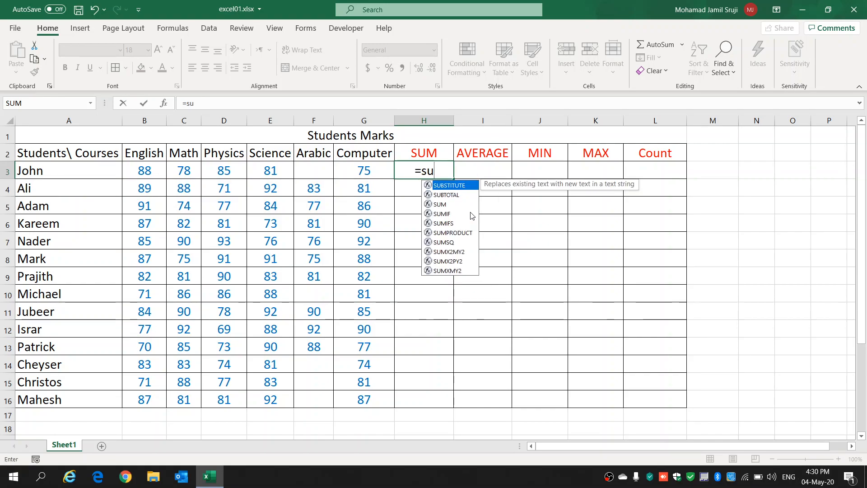
pyautogui.write('m')
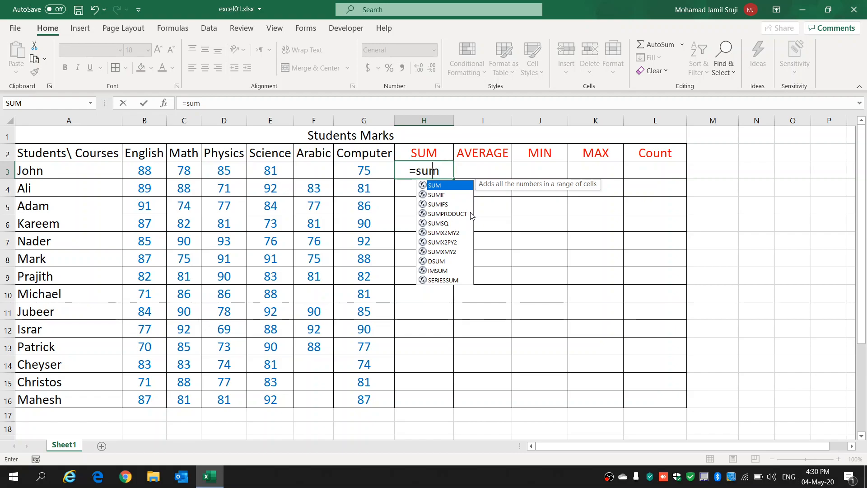
pyautogui.press('Tab')
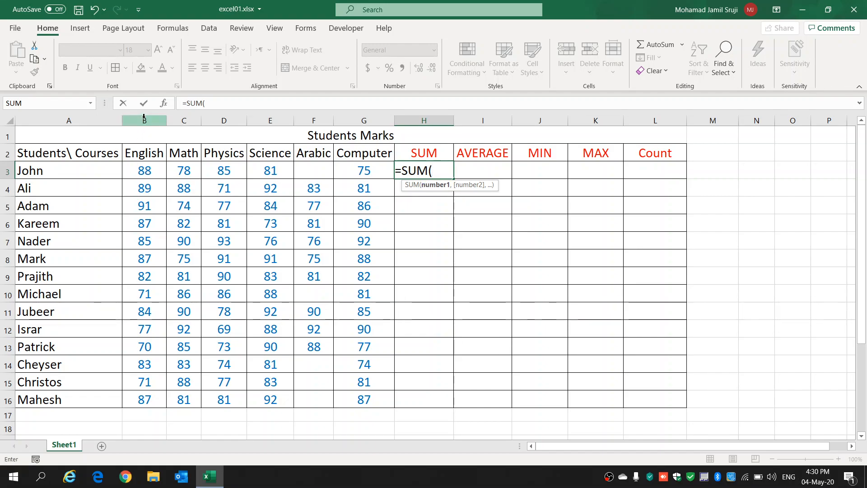
pyautogui.moveTo(143, 176); pyautogui.dragTo(348, 171)
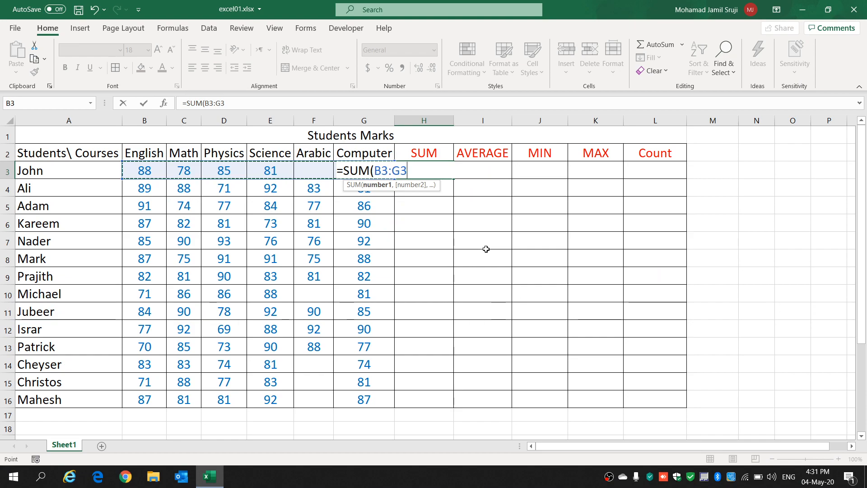
pyautogui.press('Return')
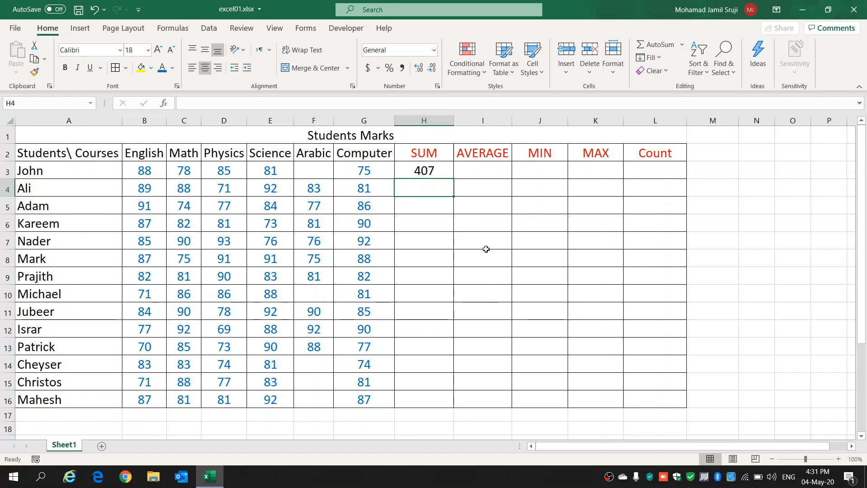
pyautogui.click(429, 172)
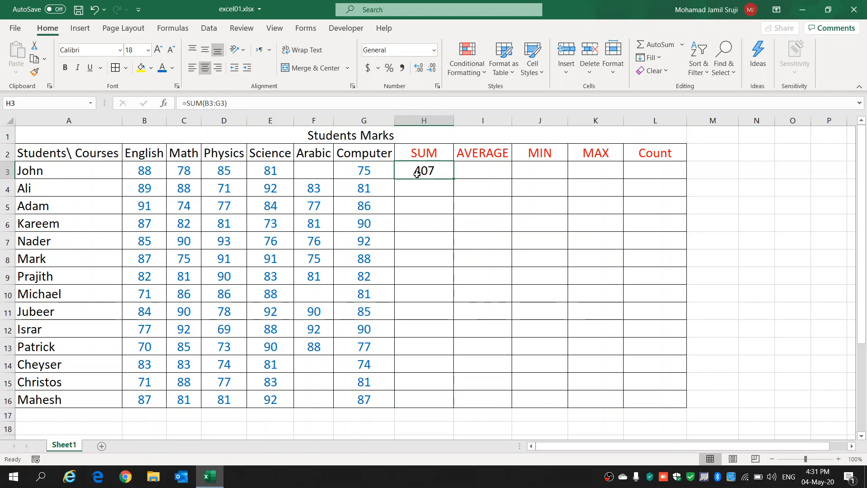
# - Total all students' marks in B3:G16 with a trial SUM formula in M3 and clear that cell again
pyautogui.click(725, 174)
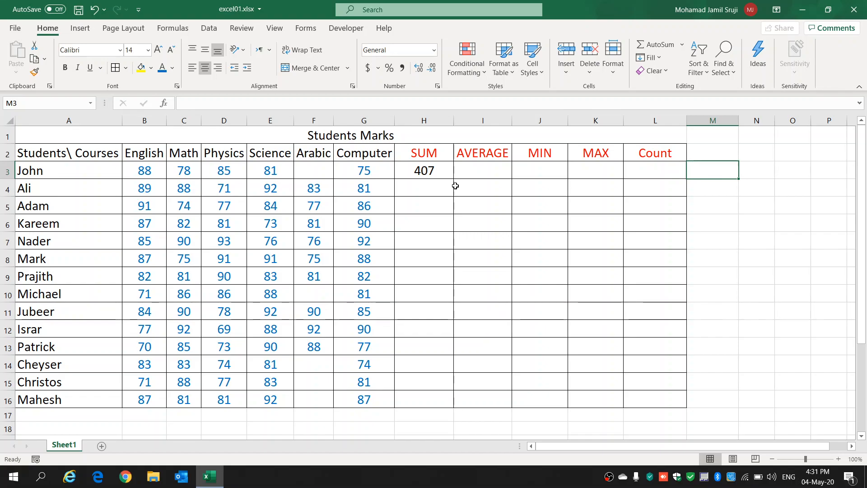
pyautogui.moveTo(147, 171); pyautogui.dragTo(362, 401)
pyautogui.click(716, 173)
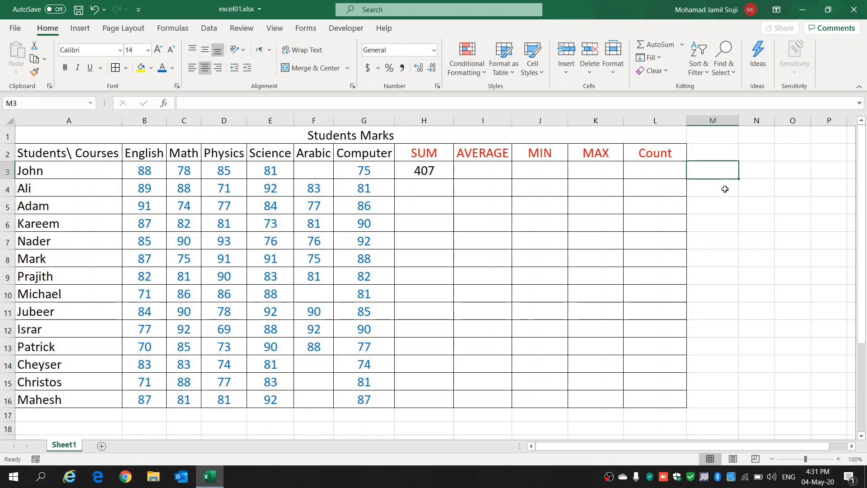
pyautogui.write('=')
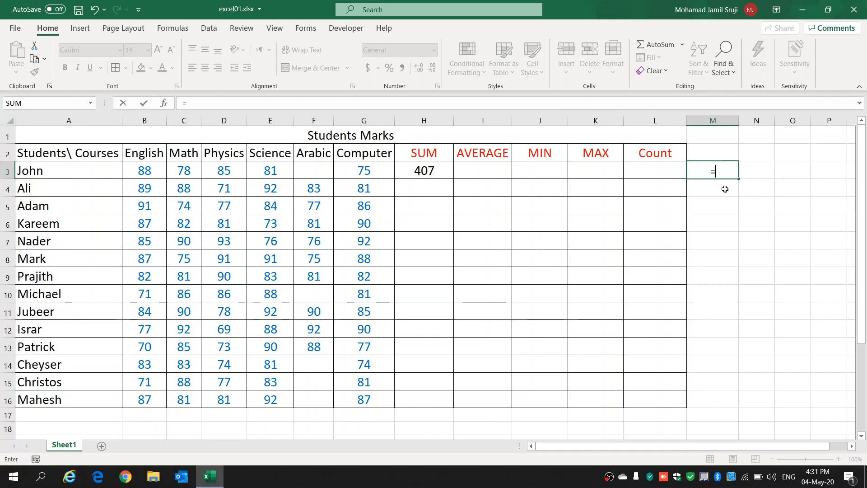
pyautogui.write('sum')
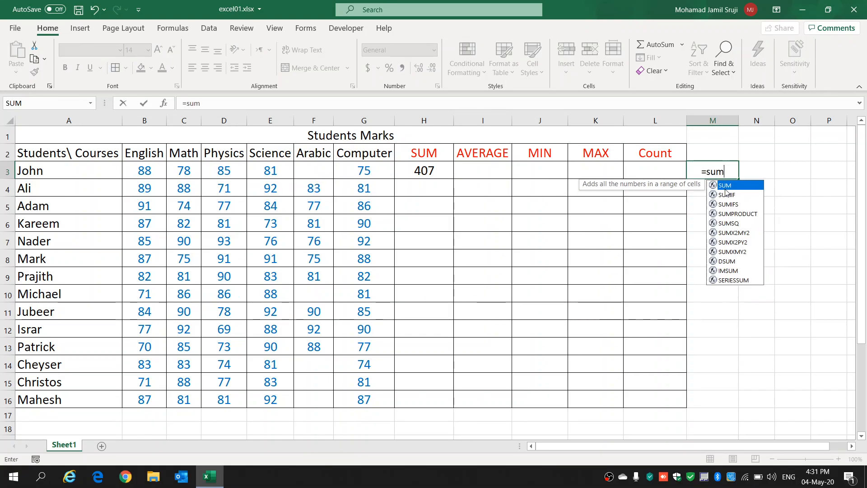
pyautogui.press('Tab')
pyautogui.moveTo(148, 169); pyautogui.dragTo(363, 398)
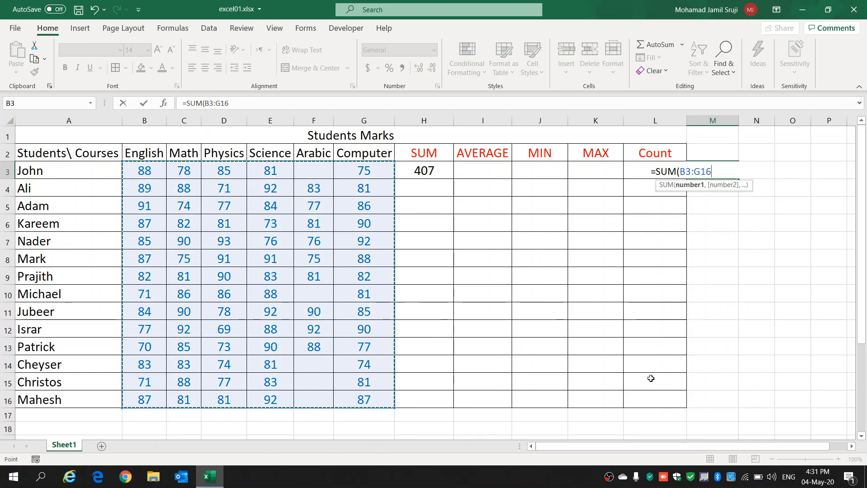
pyautogui.press('Return')
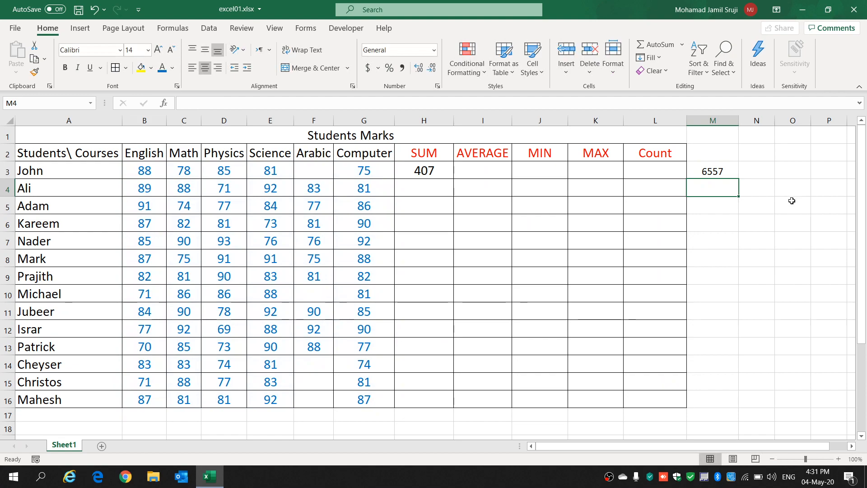
pyautogui.click(718, 174)
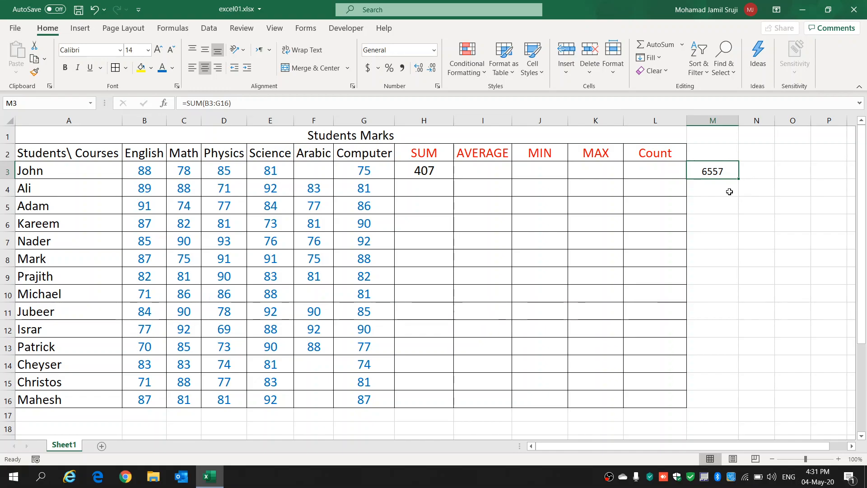
pyautogui.press('Delete')
# - Calculate the first student's average mark in I3 with an AVERAGE formula over B3:G3
pyautogui.click(427, 176)
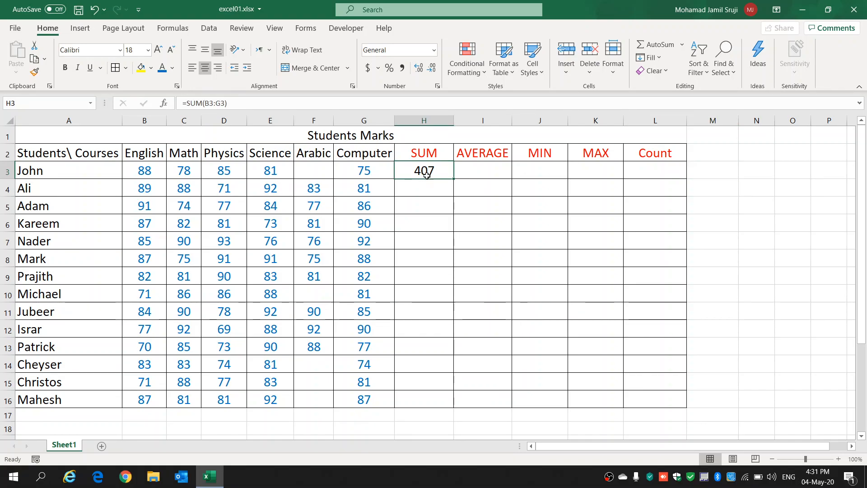
pyautogui.click(469, 168)
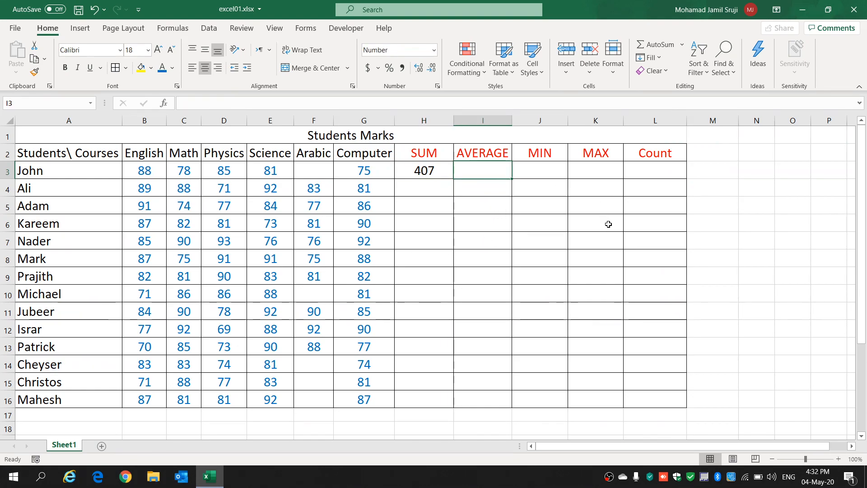
pyautogui.write('=a')
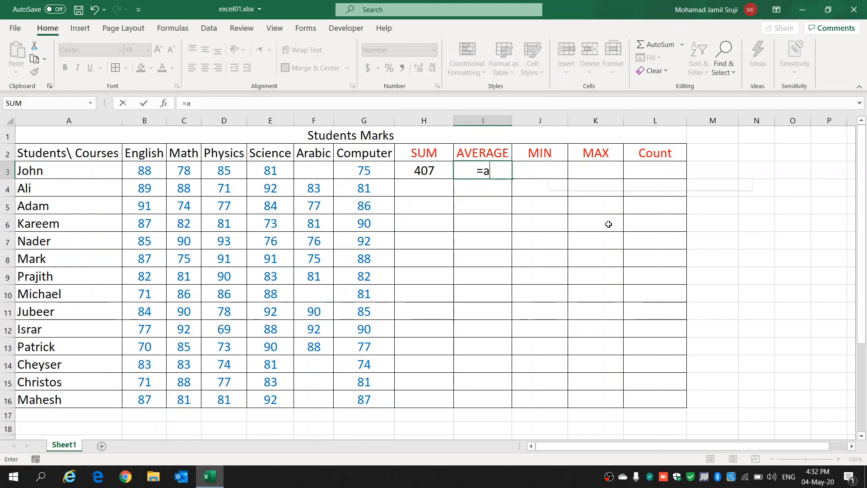
pyautogui.write('ver')
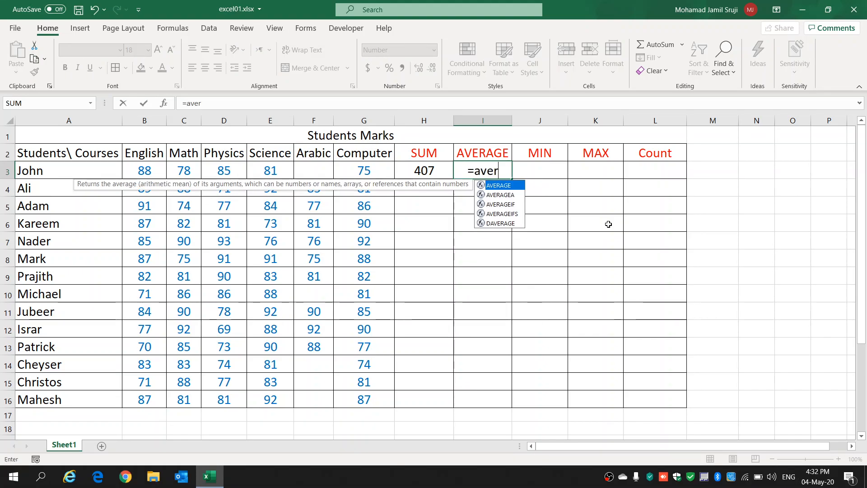
pyautogui.press('Tab')
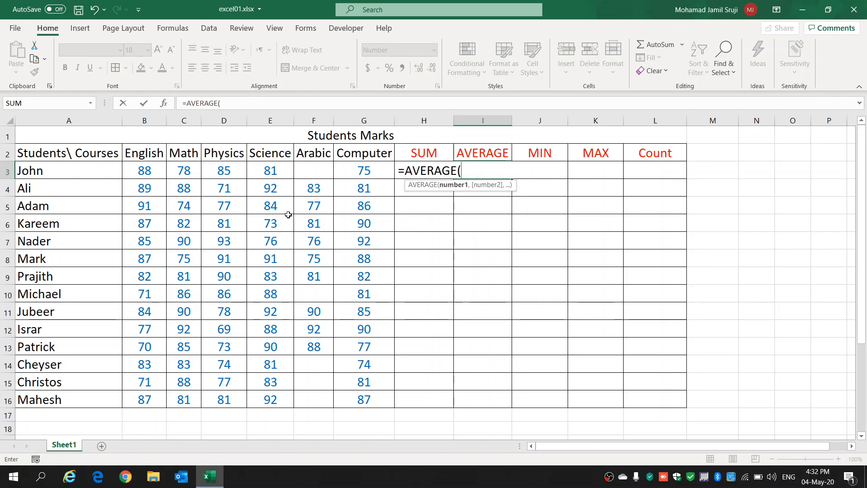
pyautogui.moveTo(140, 173); pyautogui.dragTo(362, 170)
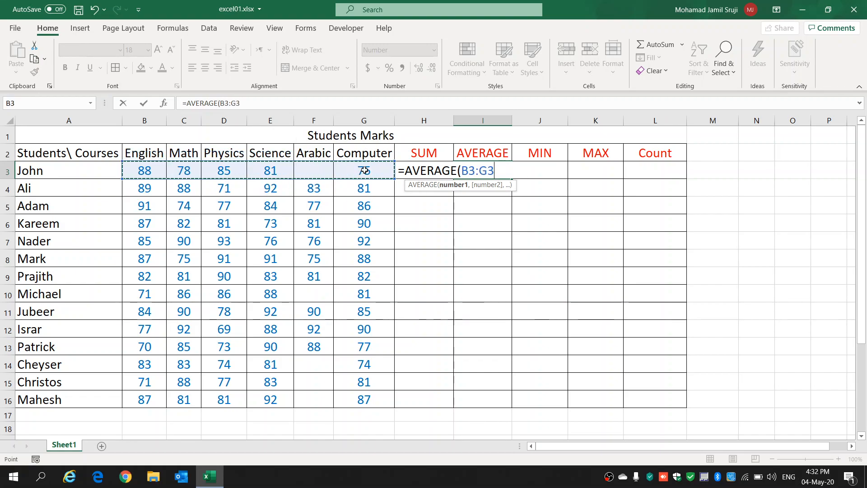
pyautogui.press('Return')
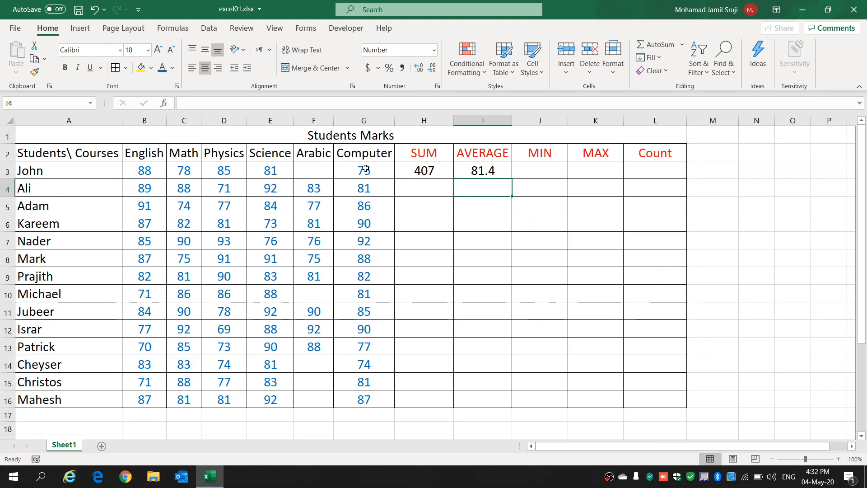
# - Find the first student's lowest mark in J3 with a MIN formula over B3:G3
pyautogui.click(532, 174)
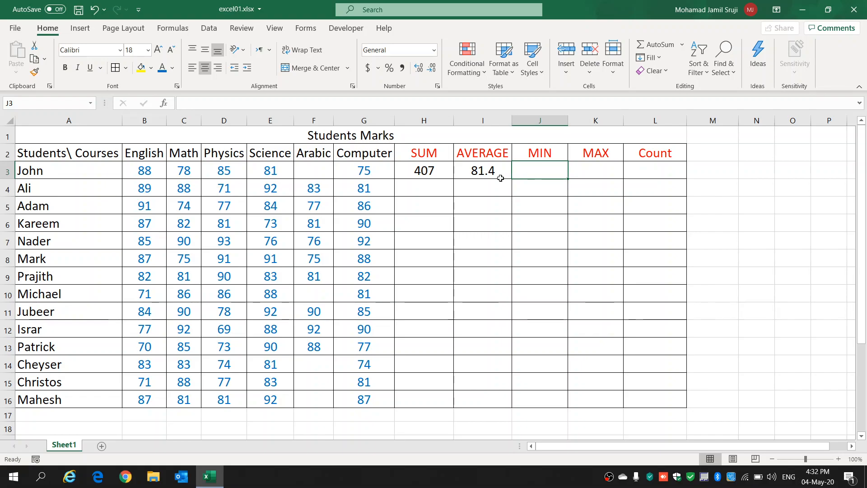
pyautogui.click(352, 175)
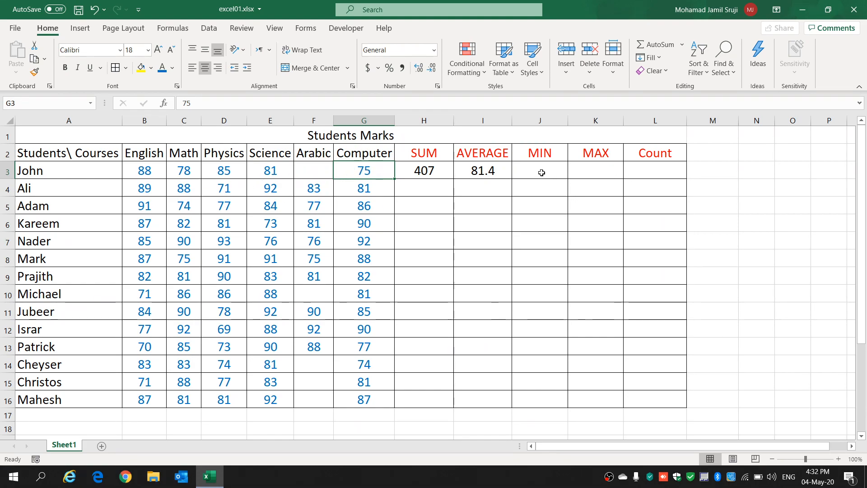
pyautogui.click(542, 171)
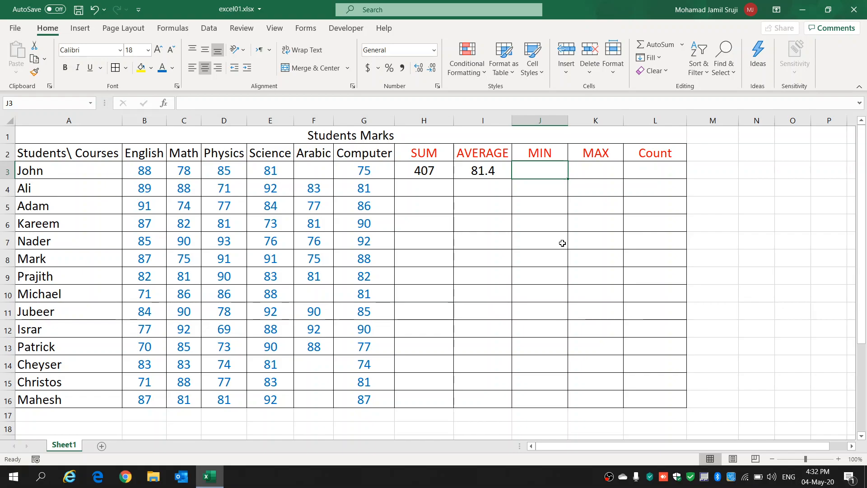
pyautogui.write('=')
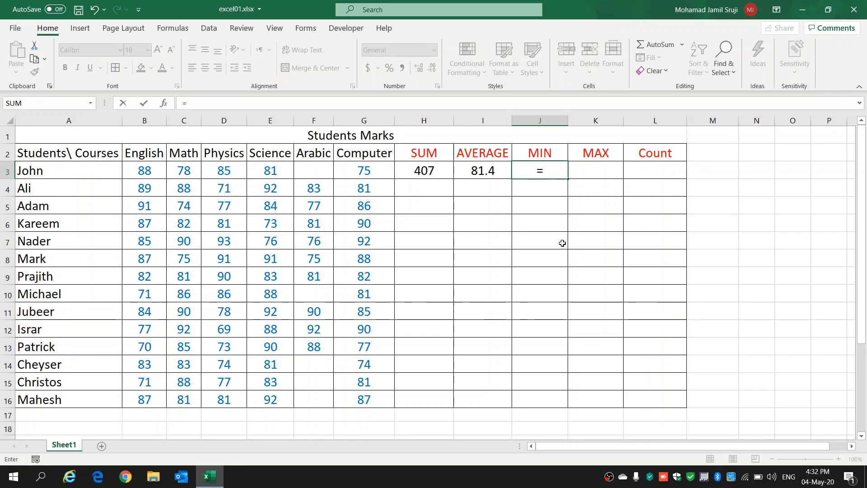
pyautogui.write('min')
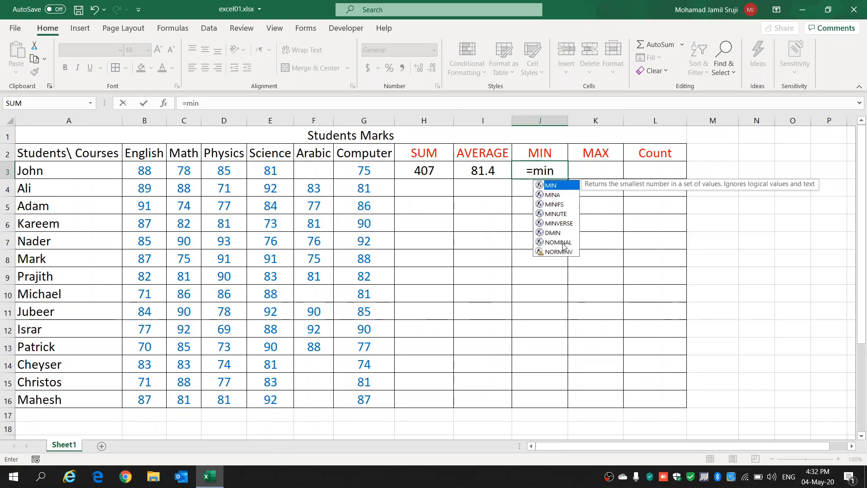
pyautogui.press('Tab')
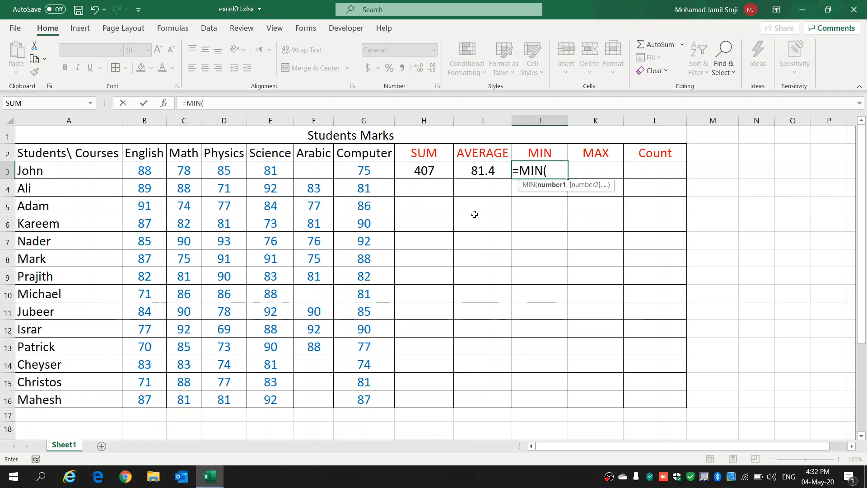
pyautogui.moveTo(149, 171); pyautogui.dragTo(360, 169)
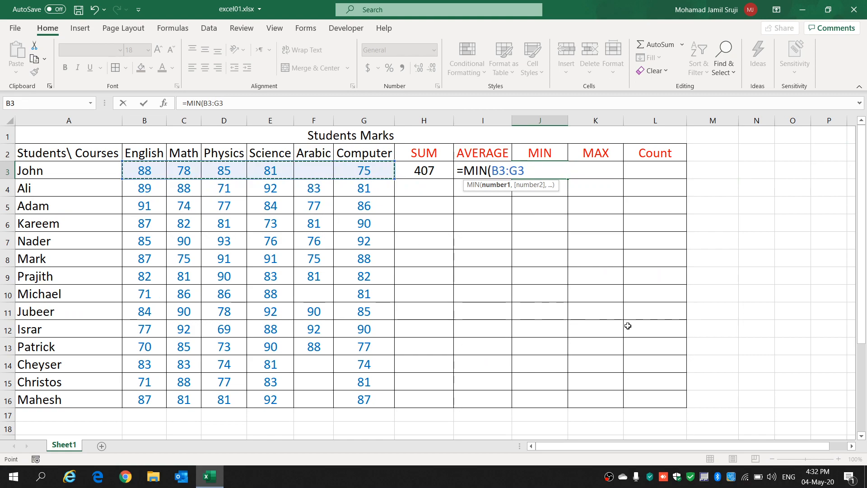
pyautogui.press('Return')
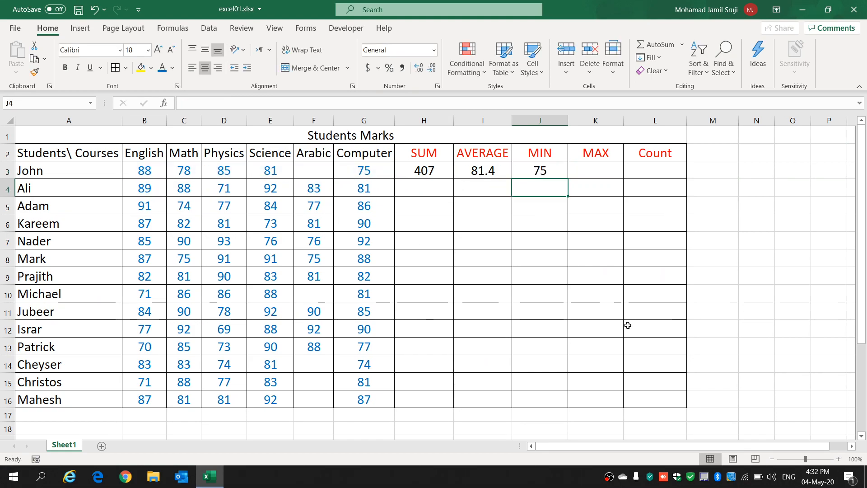
pyautogui.click(543, 170)
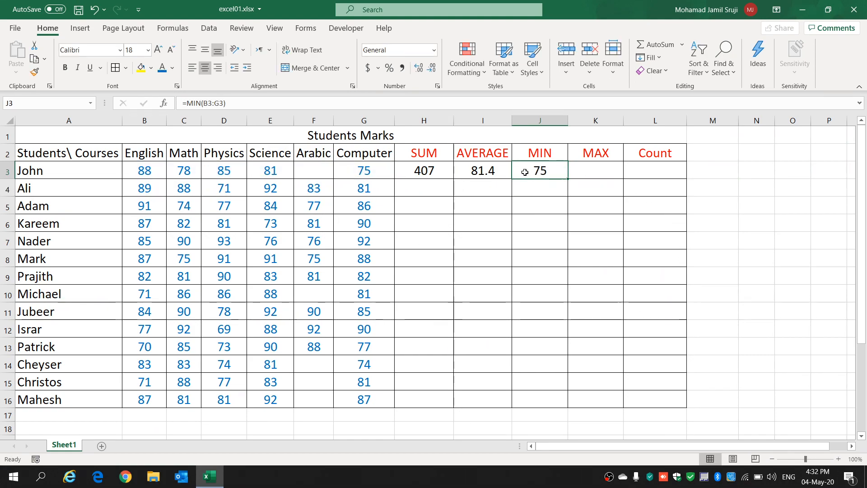
# - Find the first student's highest mark in K3 with a MAX formula over B3:G3
pyautogui.click(374, 176)
pyautogui.click(601, 169)
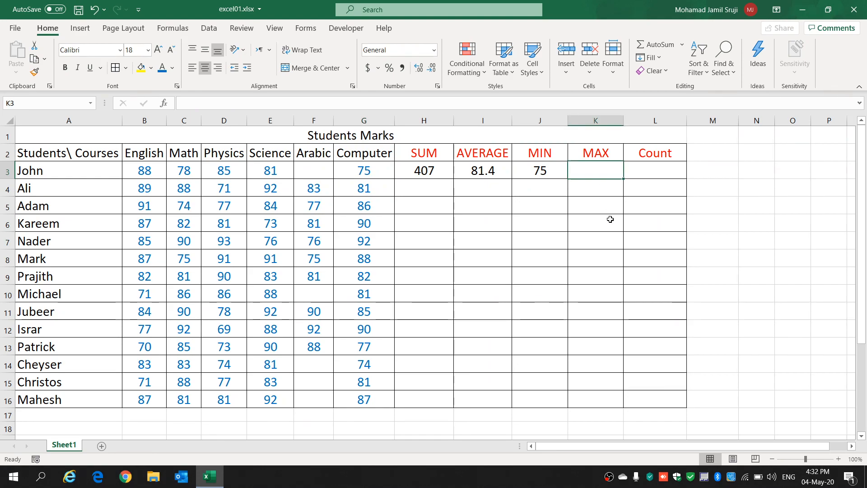
pyautogui.write('=')
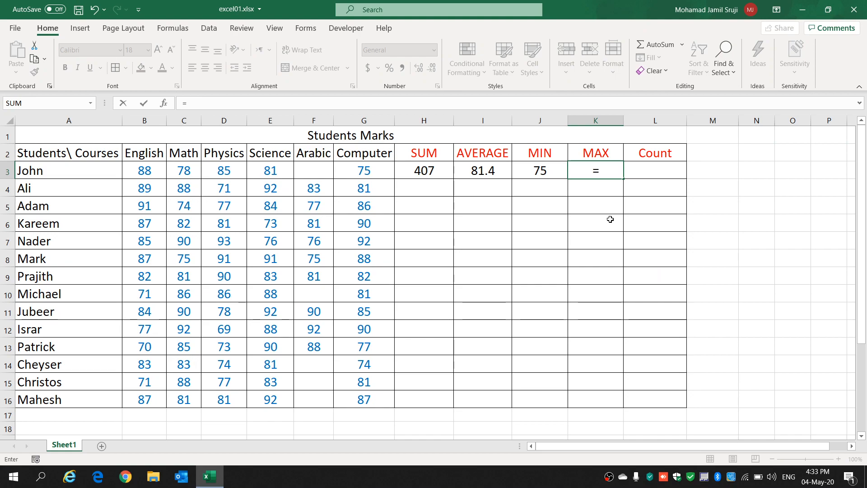
pyautogui.write('max')
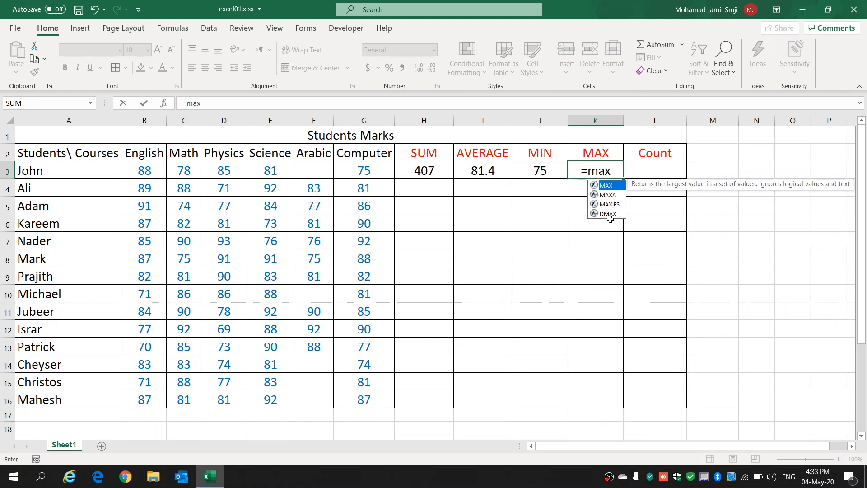
pyautogui.press('Tab')
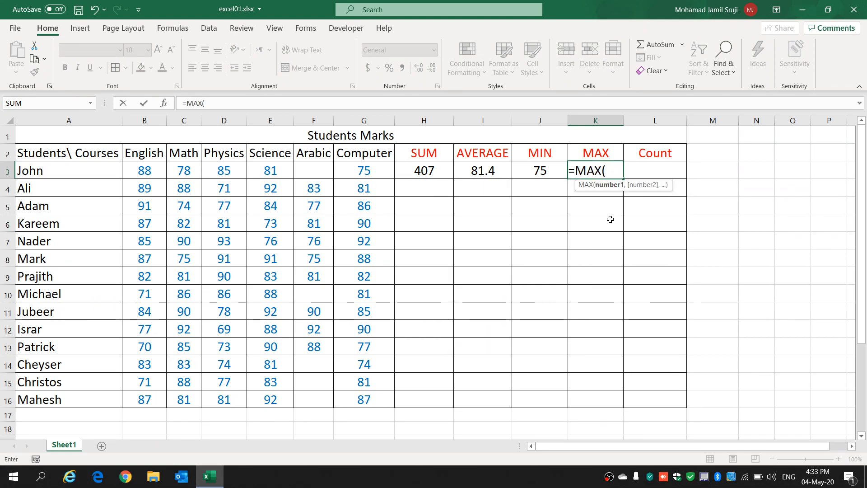
pyautogui.click(154, 173)
pyautogui.moveTo(153, 173); pyautogui.dragTo(362, 168)
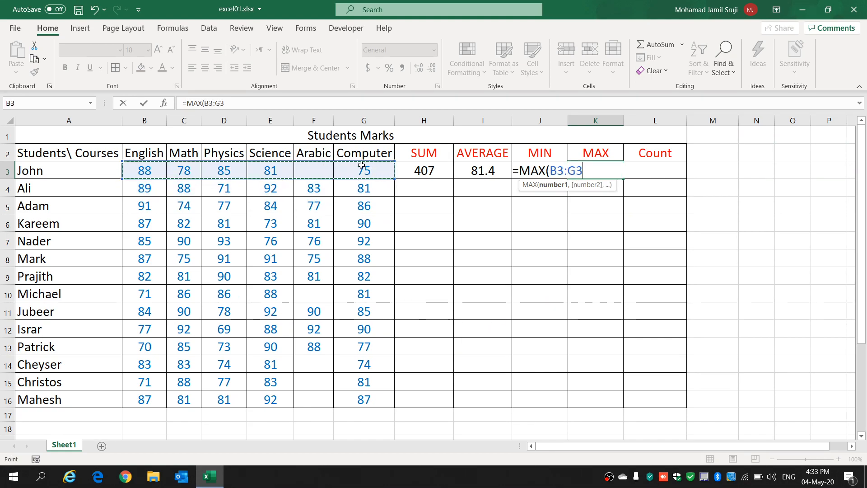
pyautogui.press('Return')
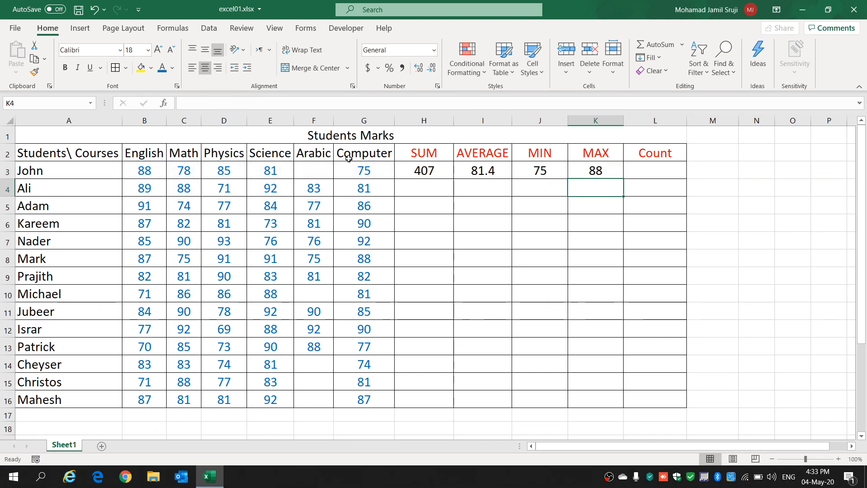
pyautogui.click(143, 168)
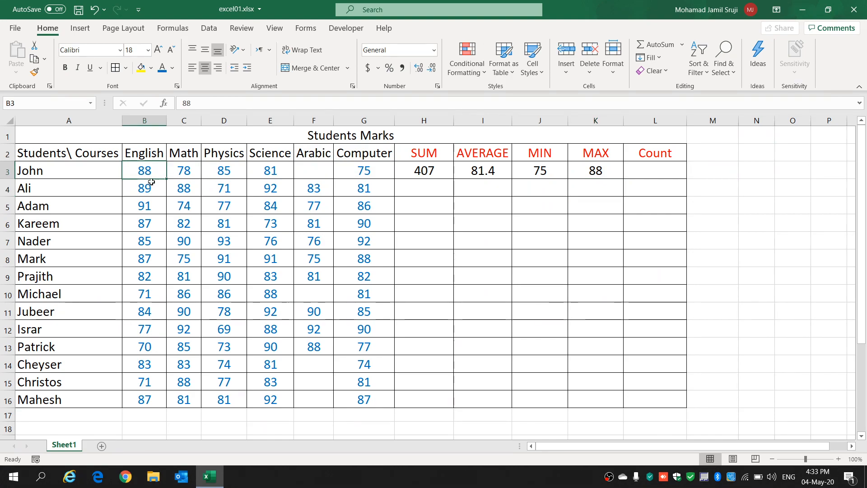
# - Count the first student's entered marks in L3 with a COUNT formula over B3:G3
pyautogui.click(657, 172)
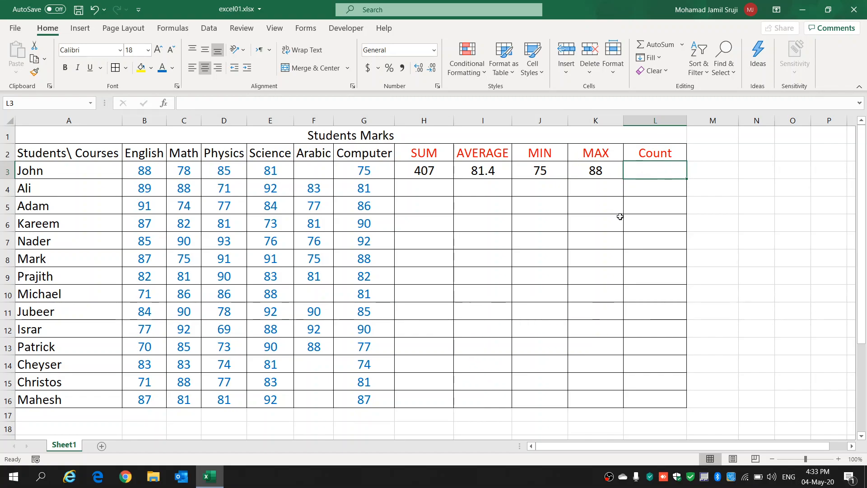
pyautogui.write('=')
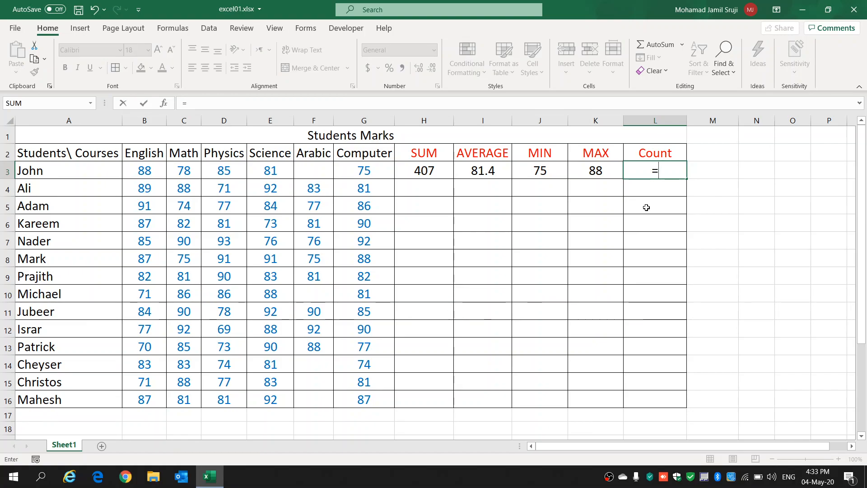
pyautogui.write('count')
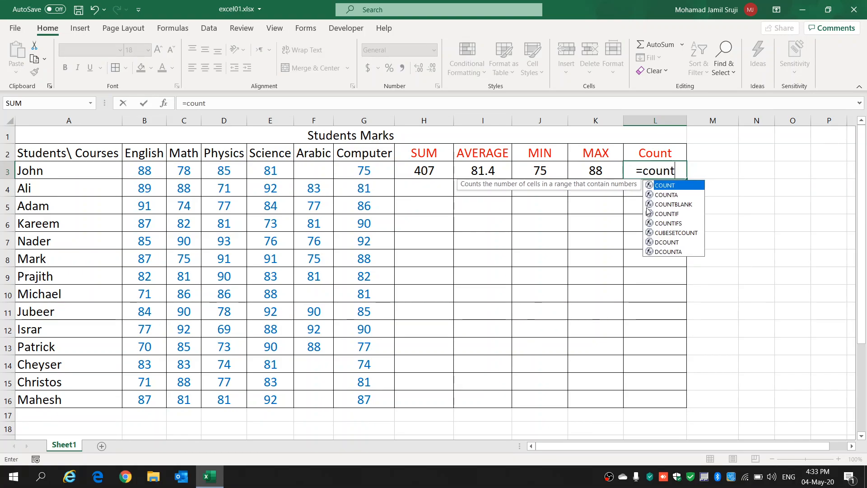
pyautogui.press('Tab')
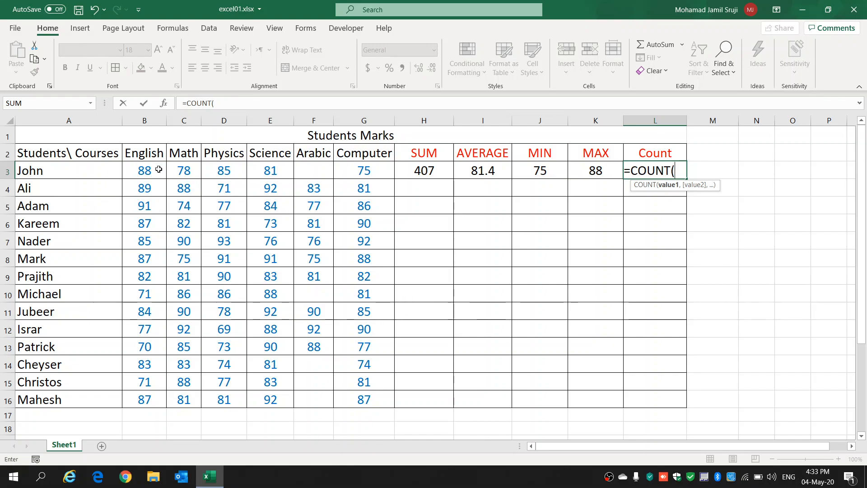
pyautogui.moveTo(145, 169); pyautogui.dragTo(357, 167)
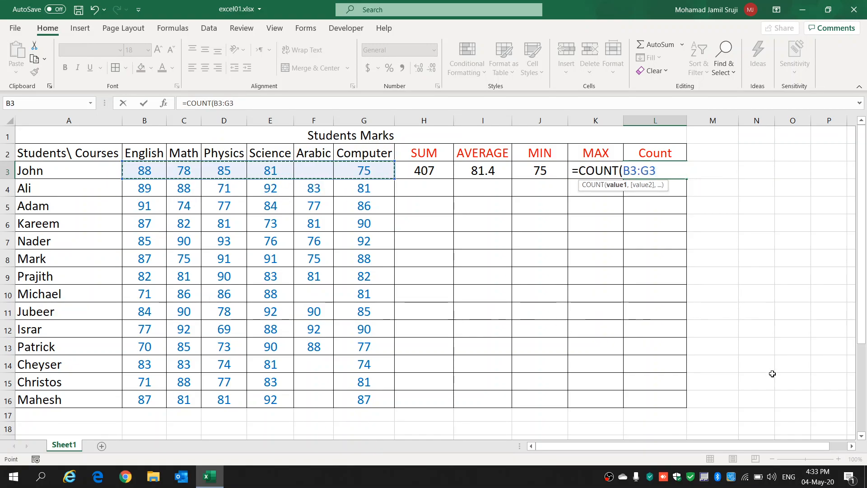
pyautogui.press('Return')
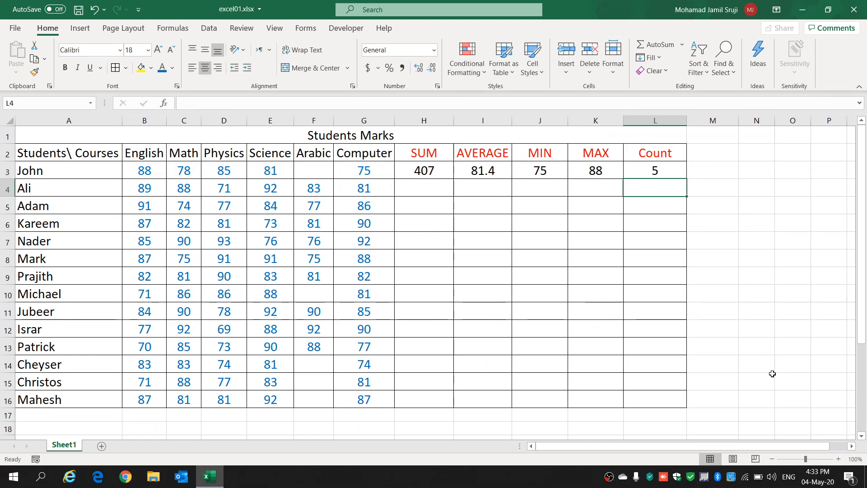
# - Check the first student's course marks in B3:G3 one by one against the count, including the Arabic cell
pyautogui.click(153, 170)
pyautogui.click(185, 168)
pyautogui.click(226, 168)
pyautogui.click(270, 167)
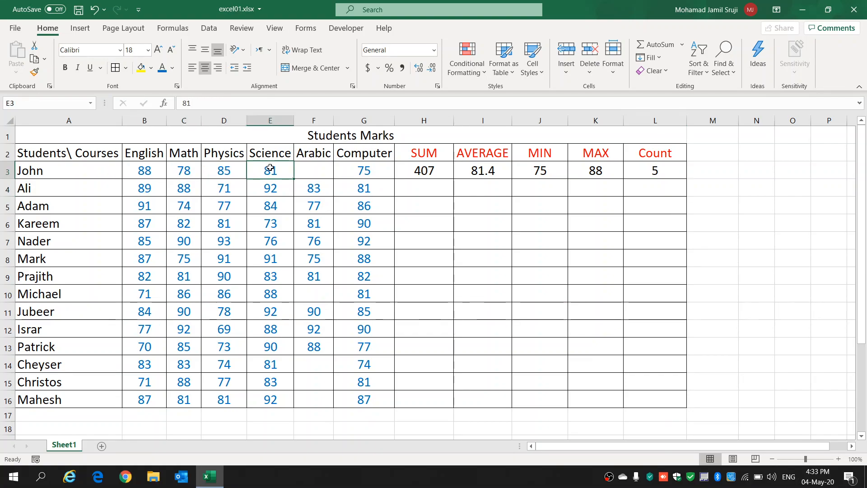
pyautogui.click(381, 169)
pyautogui.click(311, 170)
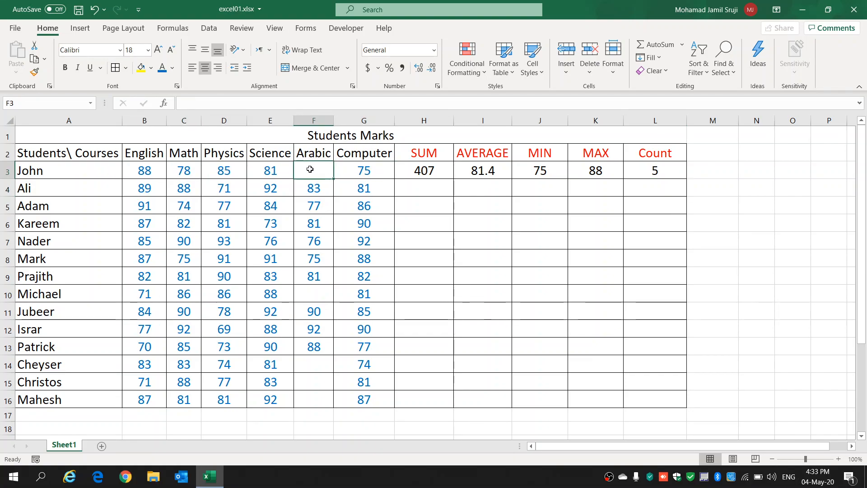
pyautogui.moveTo(148, 170); pyautogui.dragTo(322, 172)
pyautogui.click(322, 172)
pyautogui.click(669, 196)
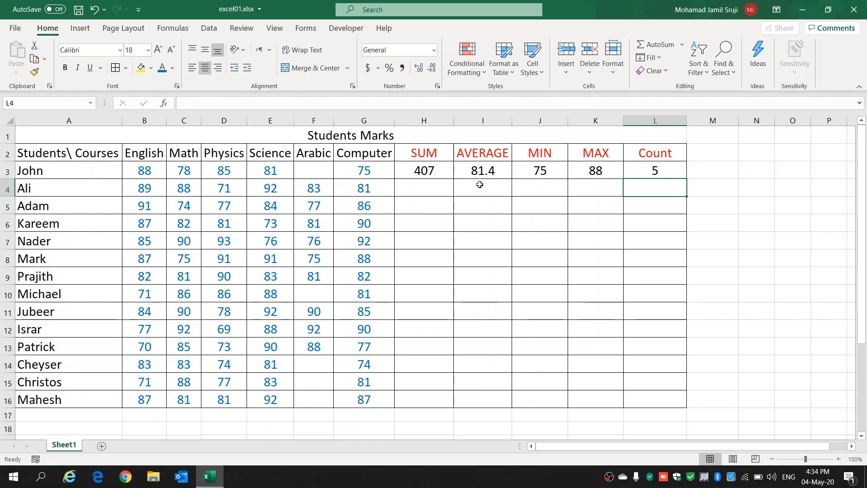
# - Fill the SUM formula from H3 down to H16 for all remaining students
pyautogui.click(435, 189)
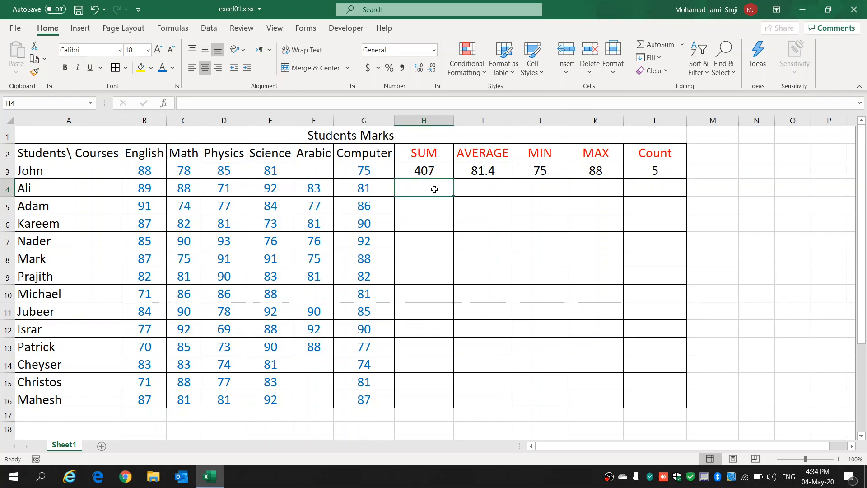
pyautogui.click(443, 168)
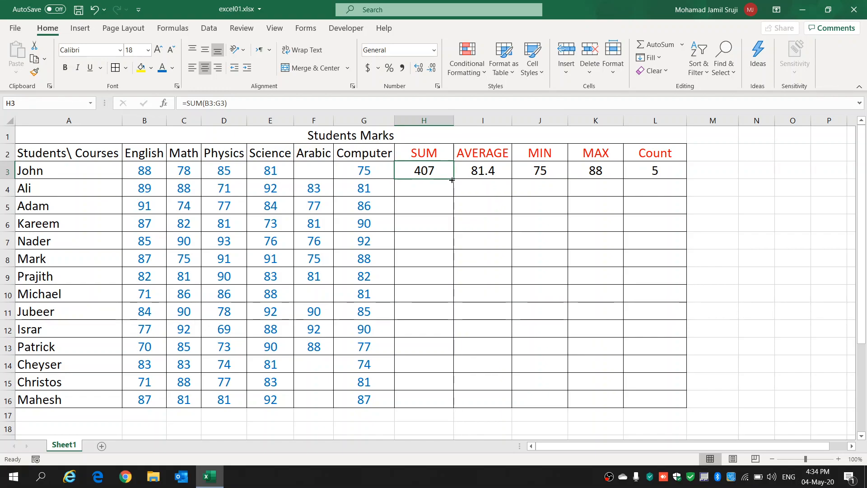
pyautogui.moveTo(454, 178); pyautogui.dragTo(449, 406)
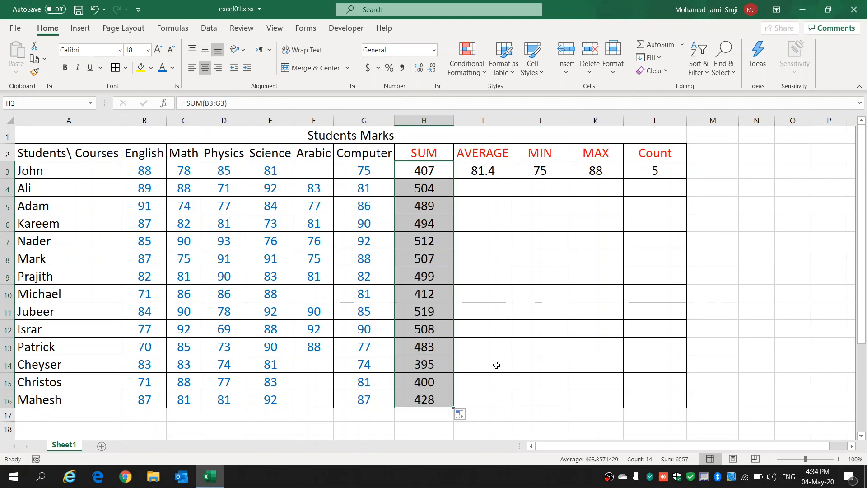
pyautogui.click(480, 395)
pyautogui.moveTo(443, 187); pyautogui.dragTo(425, 397)
pyautogui.click(477, 397)
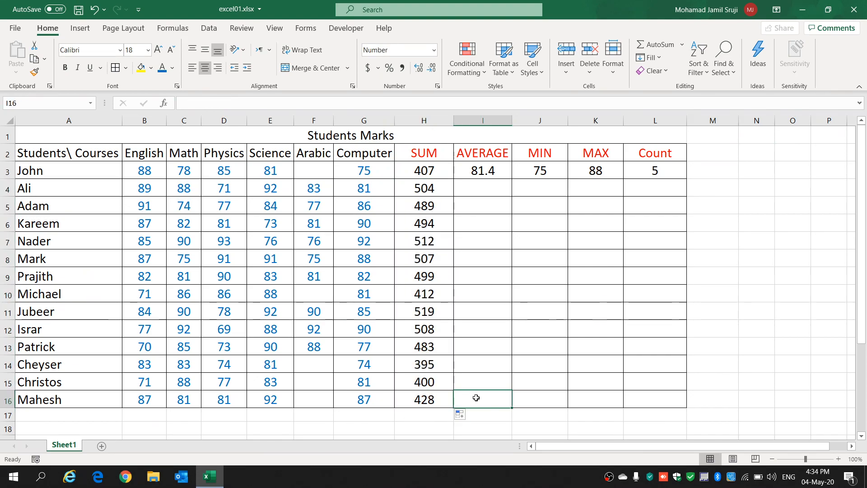
# - Fill the AVERAGE, MIN, MAX and COUNT formulas in I3:L3 together down to row 16
pyautogui.click(497, 169)
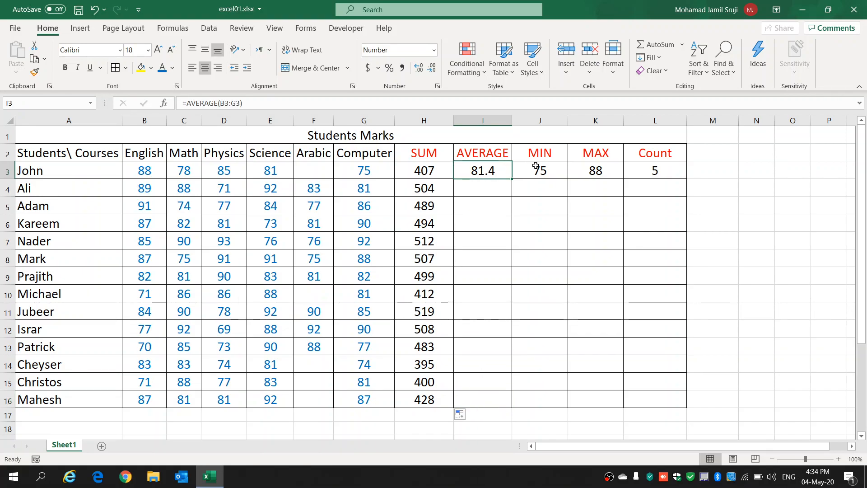
pyautogui.click(601, 171)
pyautogui.click(657, 172)
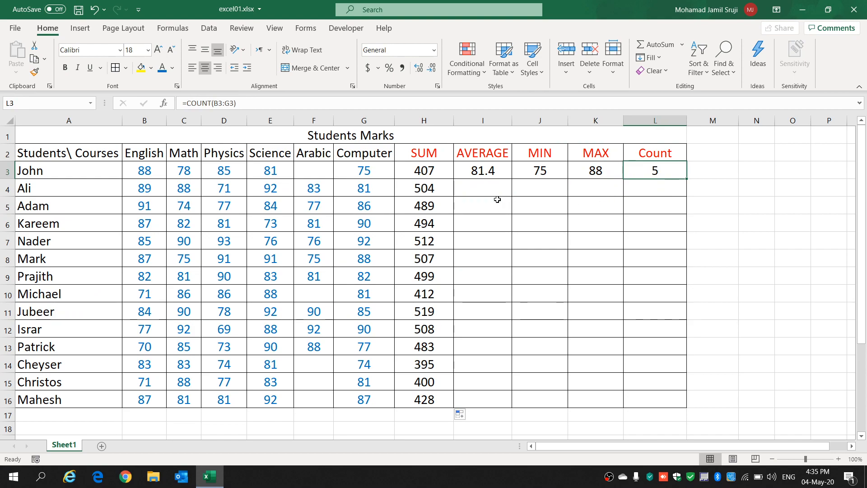
pyautogui.click(479, 171)
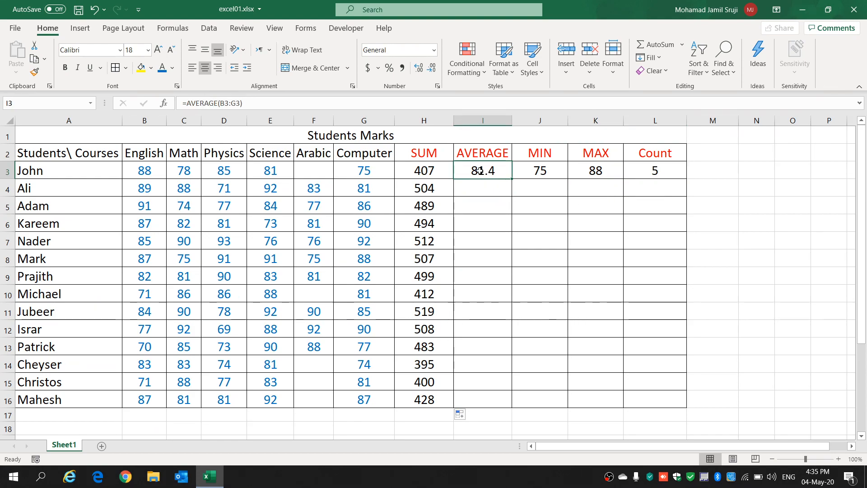
pyautogui.moveTo(515, 164); pyautogui.dragTo(647, 173)
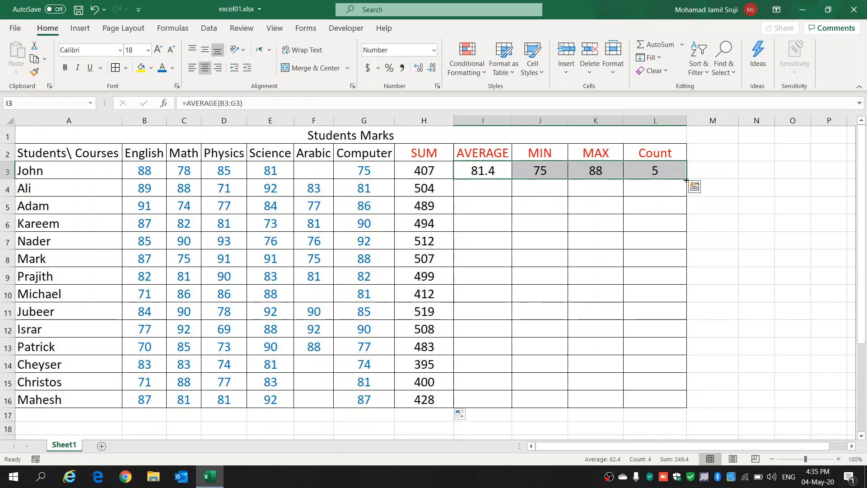
pyautogui.moveTo(687, 180); pyautogui.dragTo(673, 405)
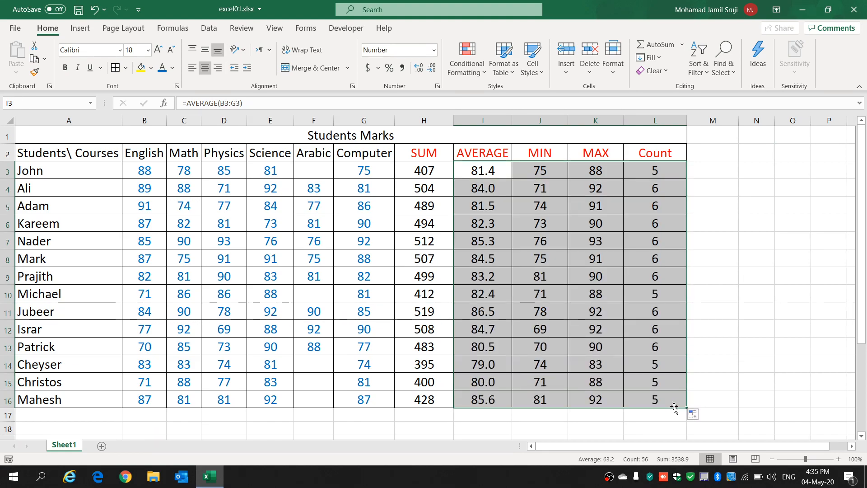
pyautogui.click(728, 325)
# - Compare the Count results in rows 3, 4, 10 and 14 to 16 with the marks entered in the students' rows
pyautogui.click(669, 170)
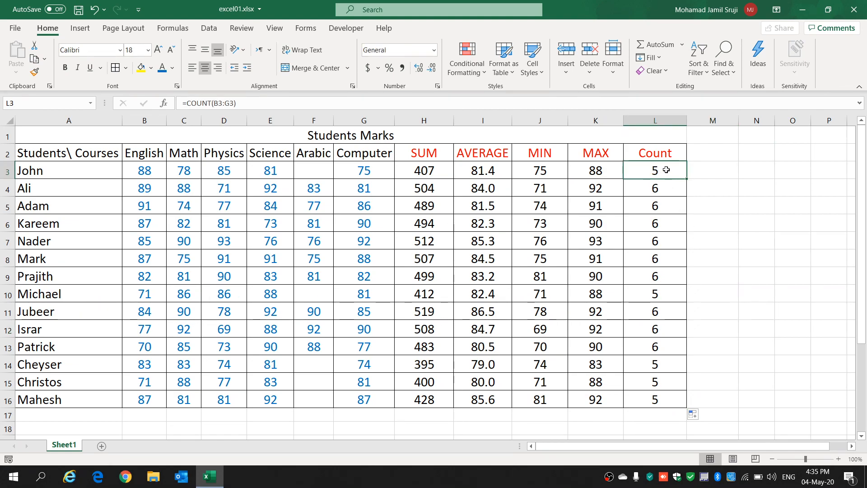
pyautogui.click(669, 189)
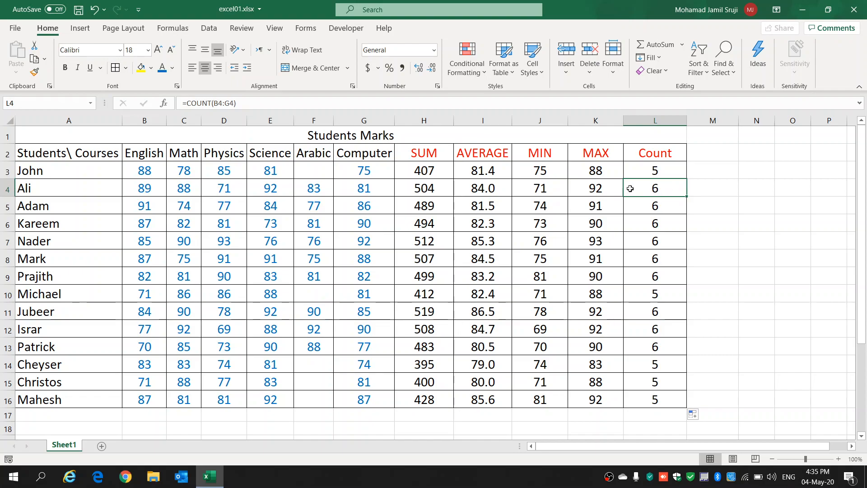
pyautogui.click(161, 188)
pyautogui.moveTo(161, 188)
pyautogui.mouseDown()
pyautogui.moveTo(357, 199)
pyautogui.moveTo(361, 189)
pyautogui.mouseUp()
pyautogui.click(304, 298)
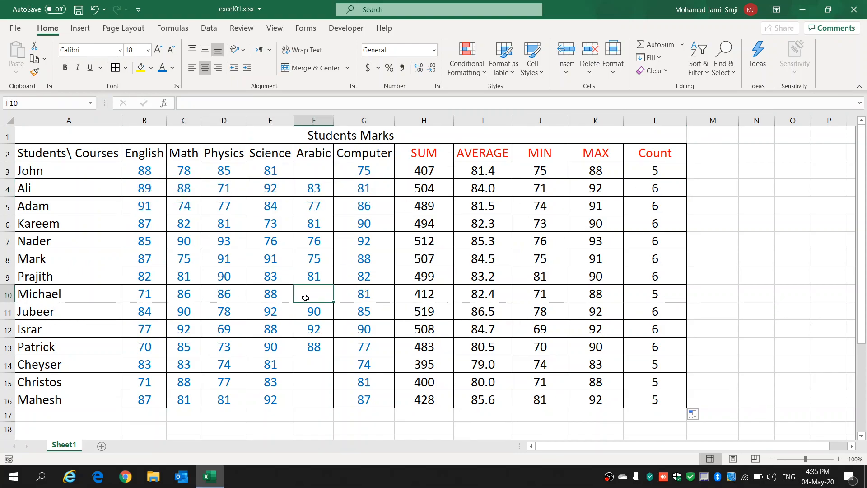
pyautogui.moveTo(33, 291); pyautogui.dragTo(595, 294)
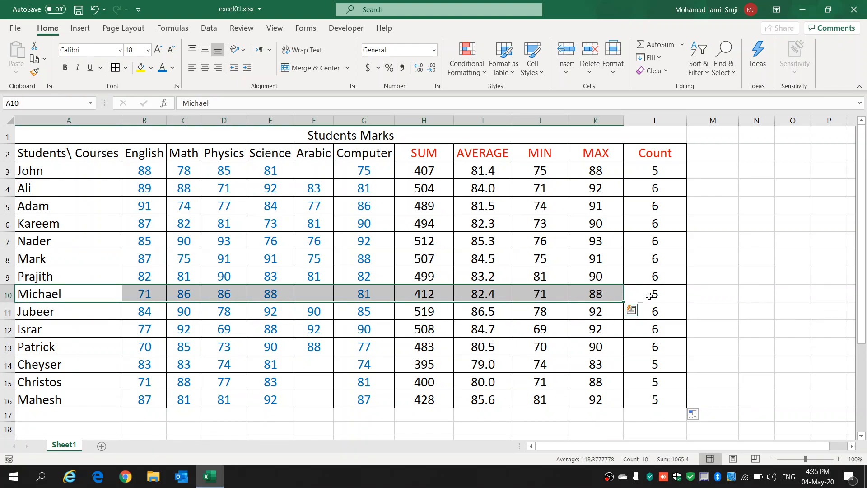
pyautogui.click(634, 298)
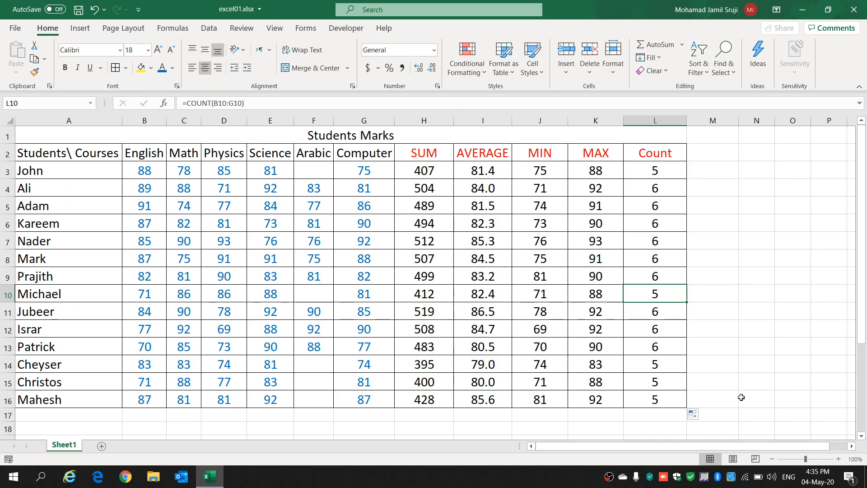
pyautogui.moveTo(660, 361); pyautogui.dragTo(99, 402)
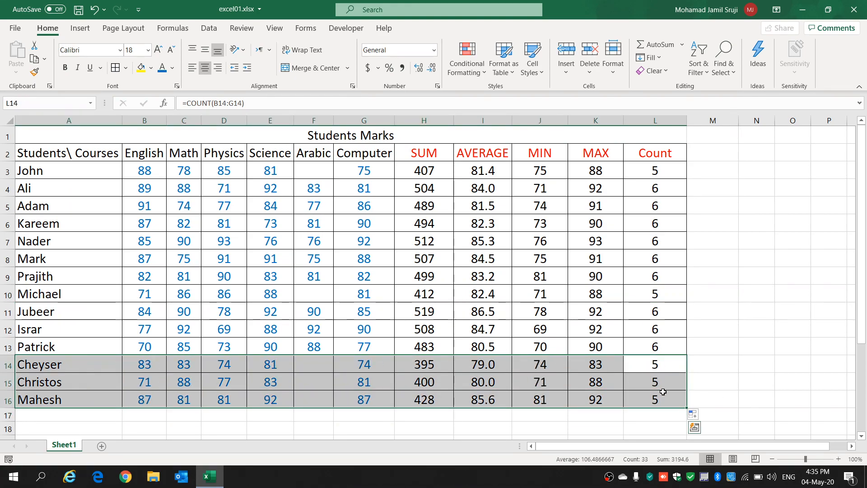
pyautogui.click(669, 360)
# - Review the filled MAX, MIN and AVERAGE columns and the last student's Arabic, SUM and AVERAGE cells in row 16
pyautogui.moveTo(605, 404); pyautogui.dragTo(596, 171)
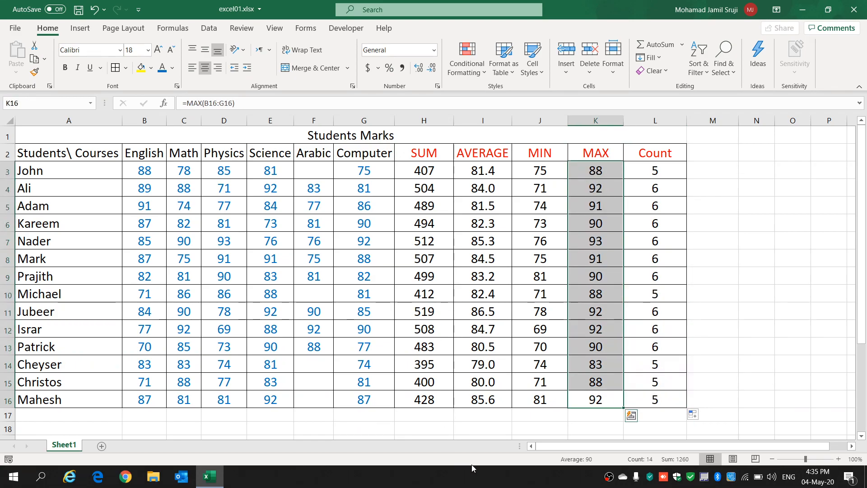
pyautogui.moveTo(535, 401); pyautogui.dragTo(531, 171)
pyautogui.click(490, 404)
pyautogui.moveTo(490, 403); pyautogui.dragTo(500, 271)
pyautogui.click(445, 405)
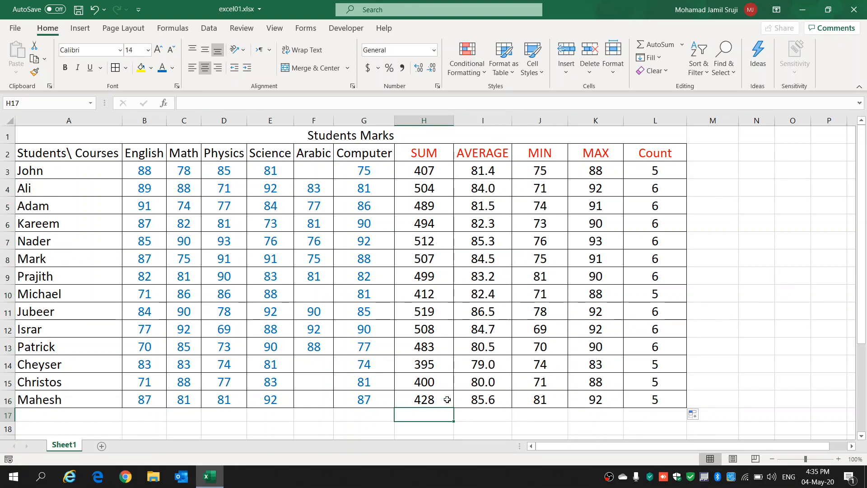
pyautogui.click(323, 399)
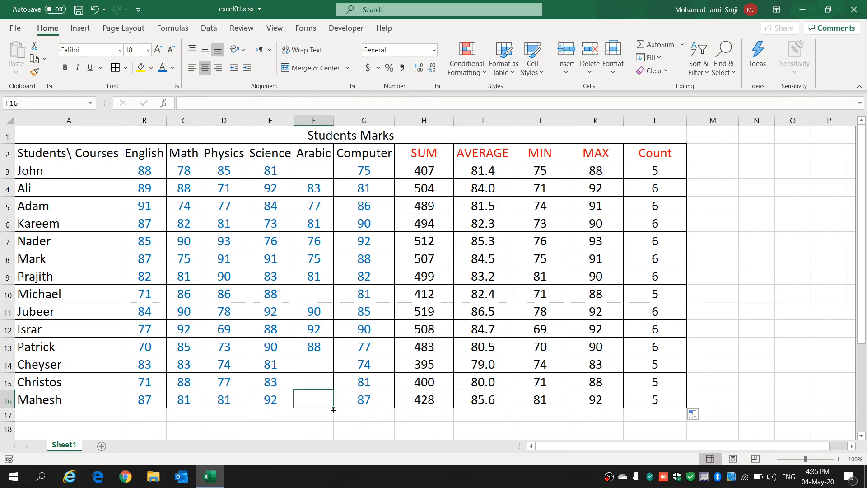
pyautogui.click(431, 401)
pyautogui.click(483, 400)
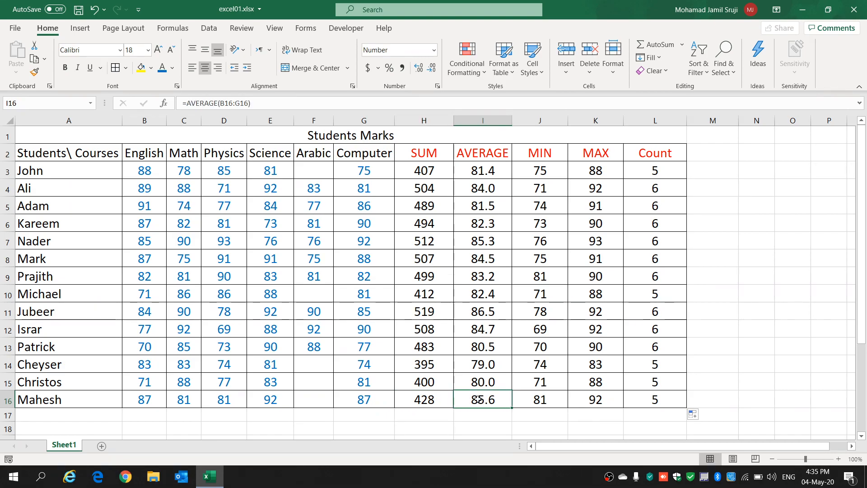
# - Check the last student's MIN, MAX and Count cells in row 16 and enter 77 as the Arabic mark in F16
pyautogui.click(548, 400)
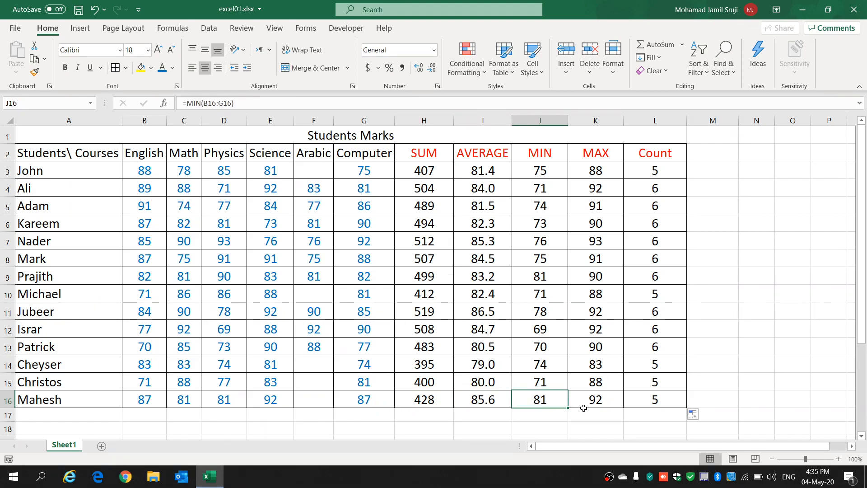
pyautogui.click(597, 406)
pyautogui.click(640, 404)
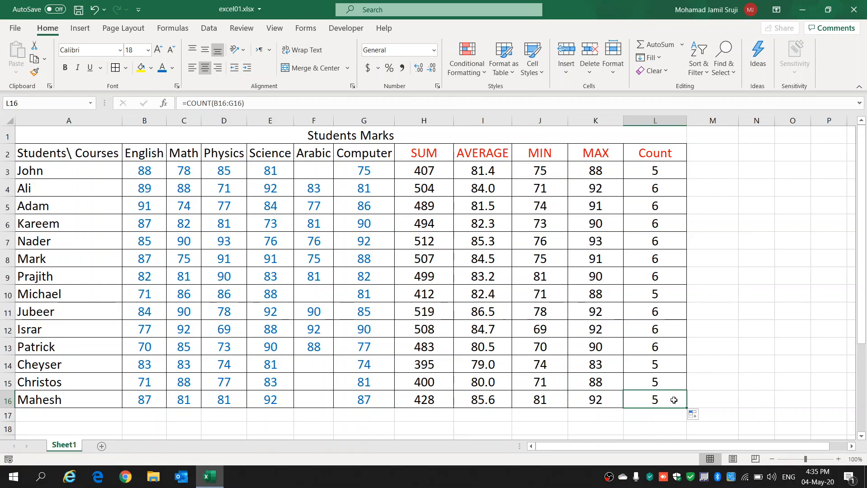
pyautogui.click(314, 399)
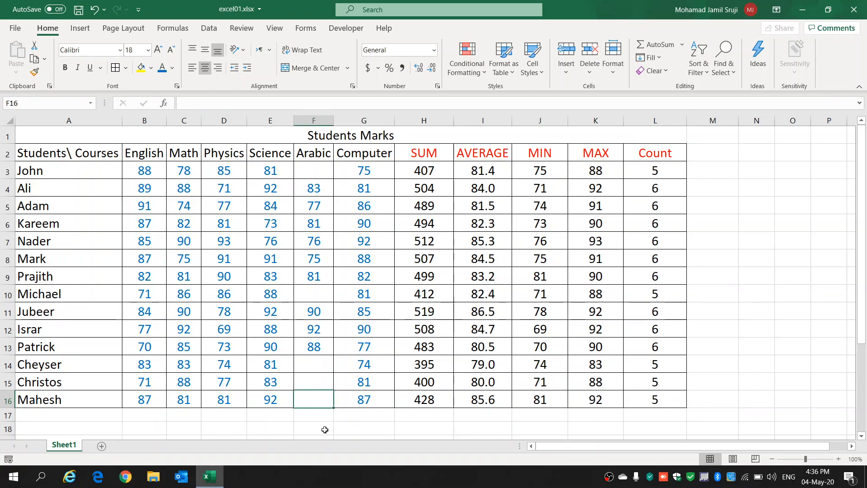
pyautogui.write('77')
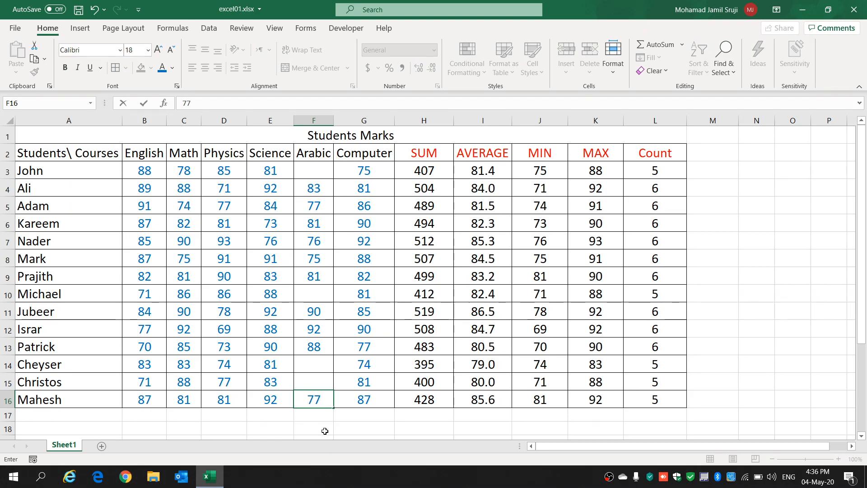
pyautogui.press('Return')
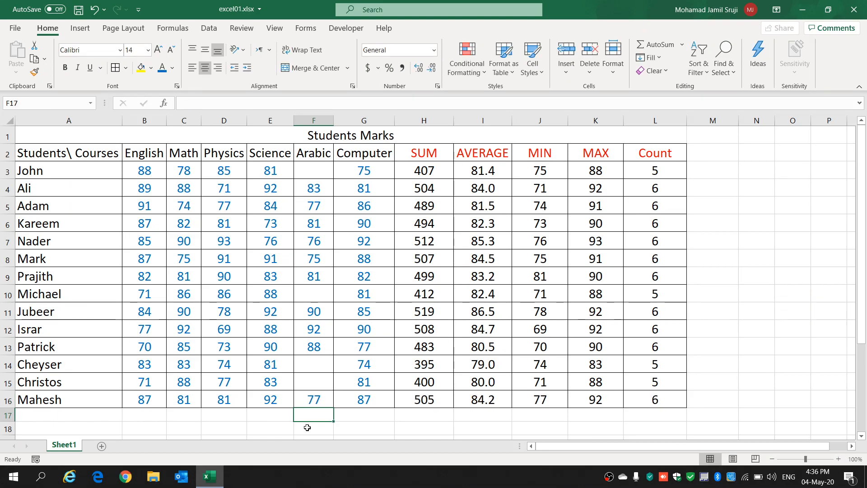
# - Check the SUM, AVERAGE, MIN, MAX and Count results in row 16, comparing MAX with the Science mark in E16
pyautogui.click(428, 400)
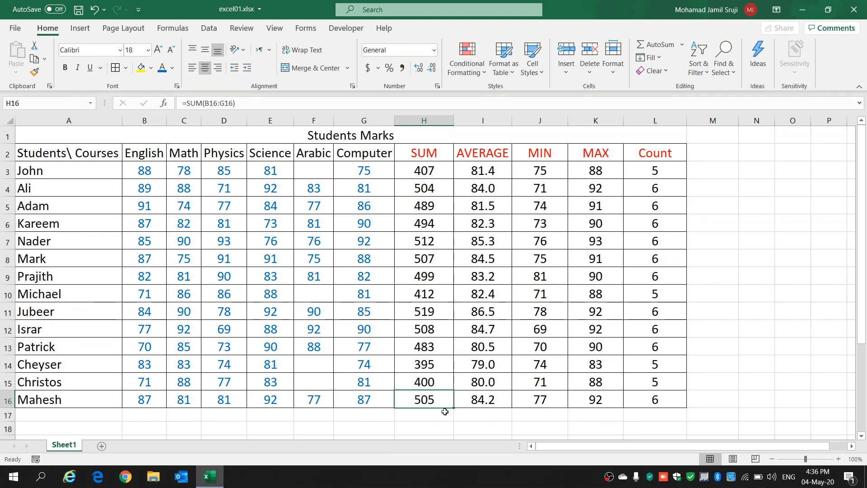
pyautogui.click(495, 401)
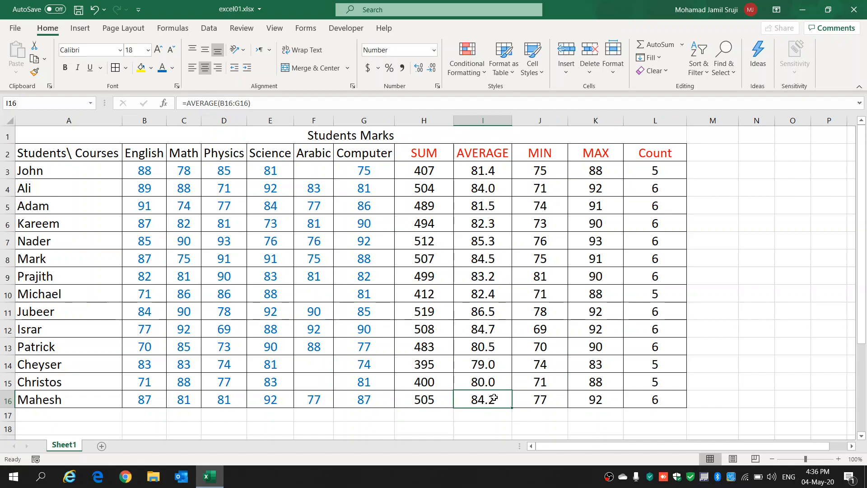
pyautogui.click(547, 400)
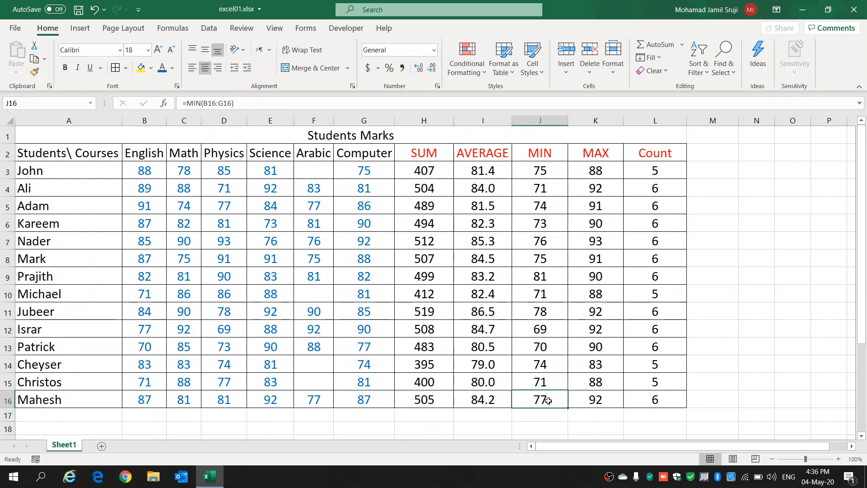
pyautogui.click(596, 398)
pyautogui.click(274, 401)
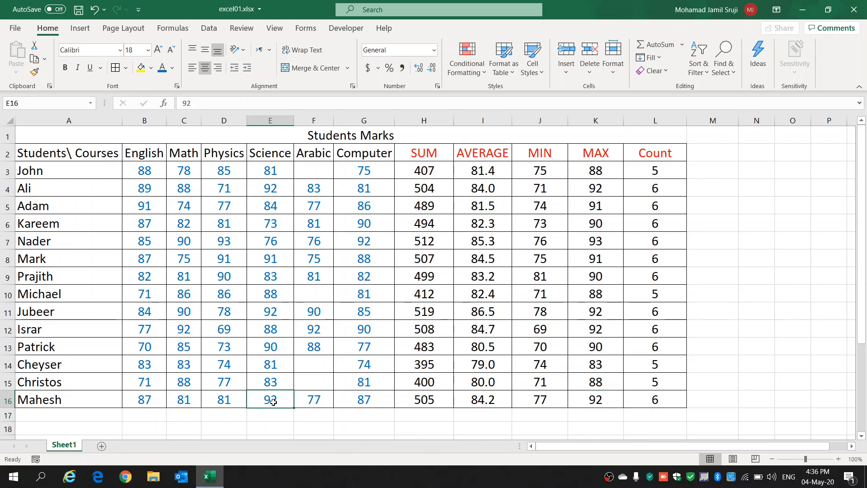
pyautogui.click(666, 401)
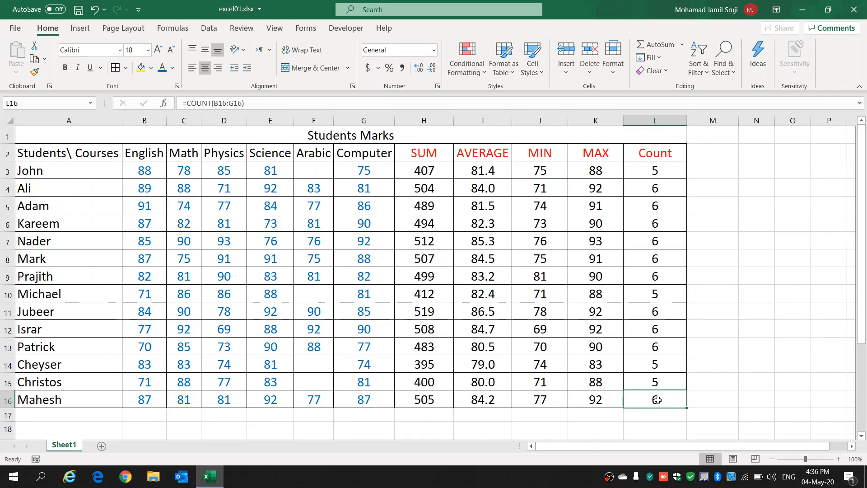
# - Clear the last student's Arabic mark in F16 and all students' marks in B3:G16
pyautogui.click(315, 399)
pyautogui.press('Delete')
pyautogui.moveTo(662, 400); pyautogui.dragTo(422, 401)
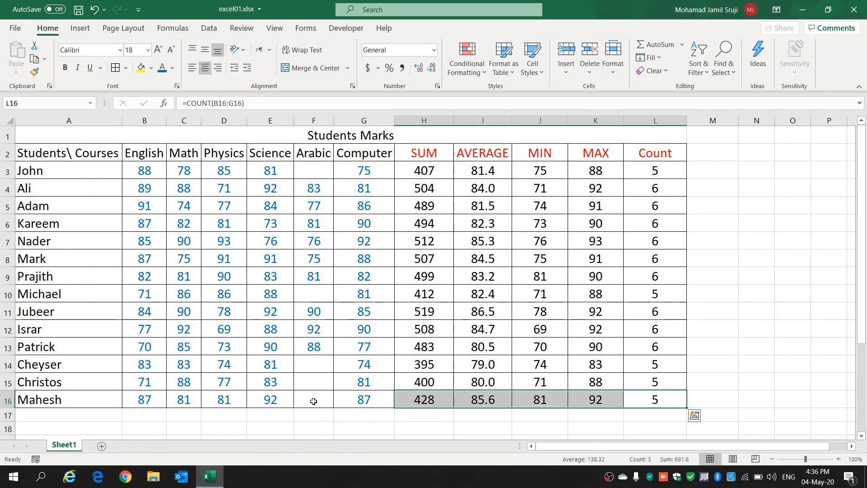
pyautogui.click(315, 404)
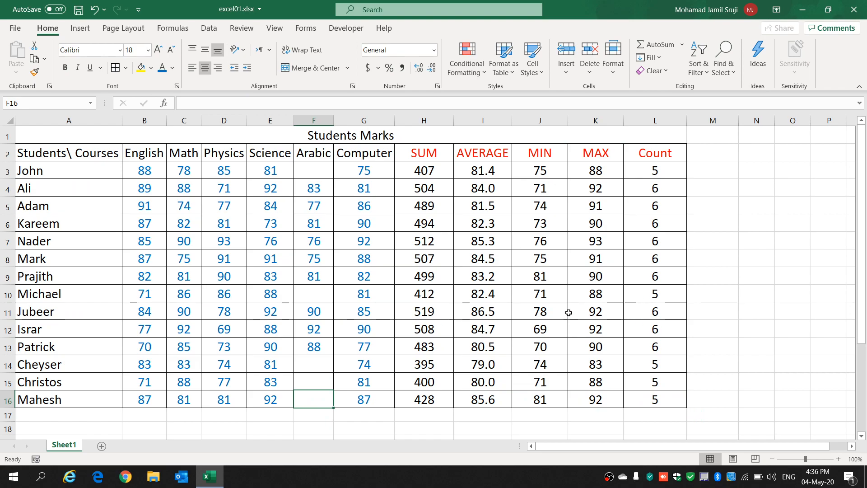
pyautogui.moveTo(149, 170); pyautogui.dragTo(370, 400)
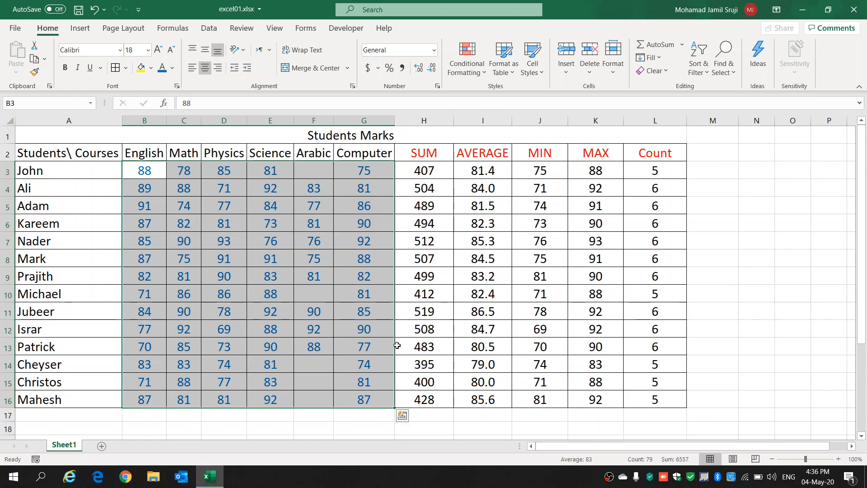
pyautogui.press('Delete')
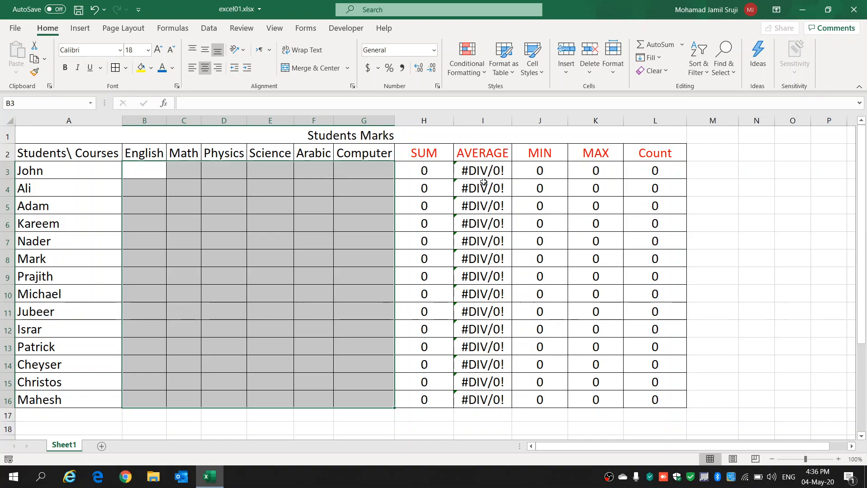
# - Wrap the AVERAGE formula in I3 in IFERROR with an empty text as fallback: =IFERROR(AVERAGE(B3:G3),"")
pyautogui.click(495, 171)
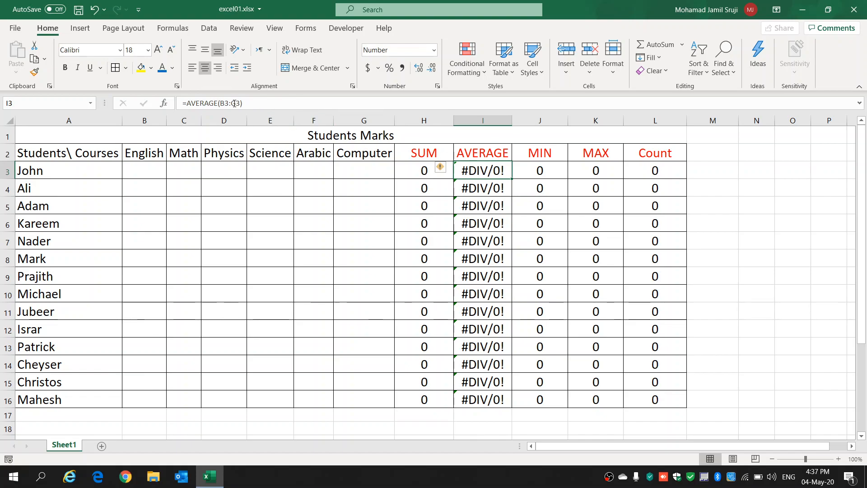
pyautogui.click(187, 104)
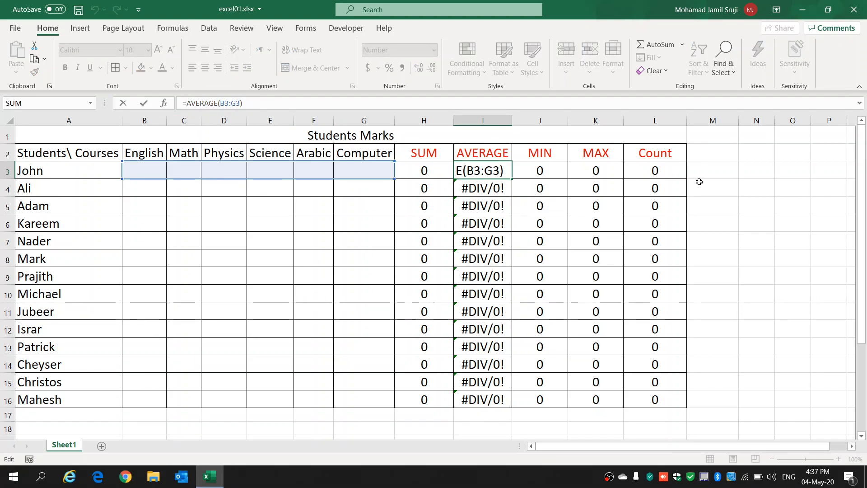
pyautogui.write('if')
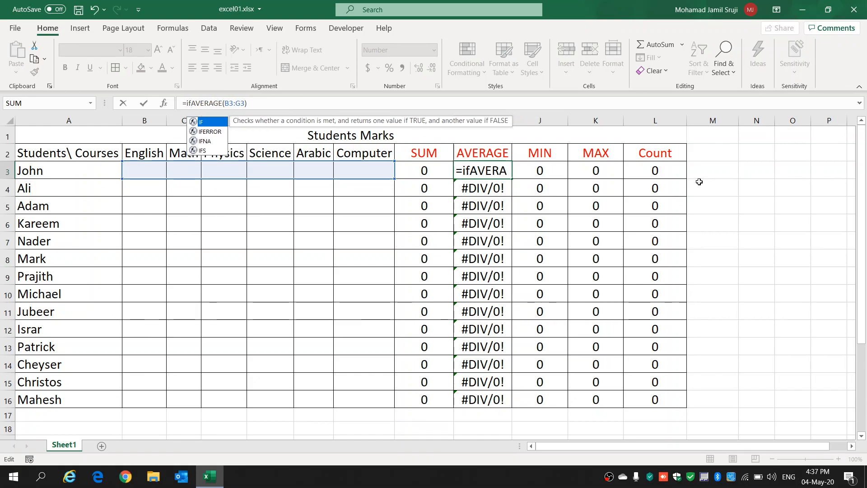
pyautogui.press('Down')
pyautogui.press('Tab')
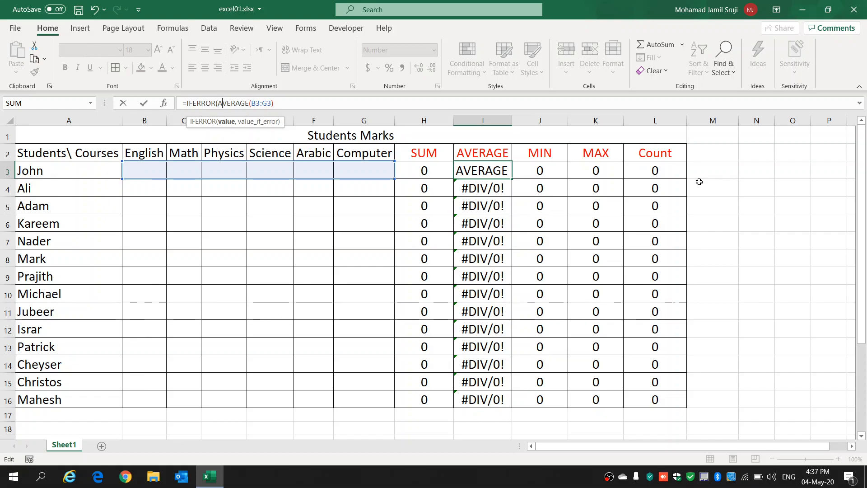
pyautogui.press('Right')
pyautogui.press('Right')
pyautogui.press('Right')
pyautogui.press('Right')
pyautogui.press('Right')
pyautogui.press('Right')
pyautogui.press('Right')
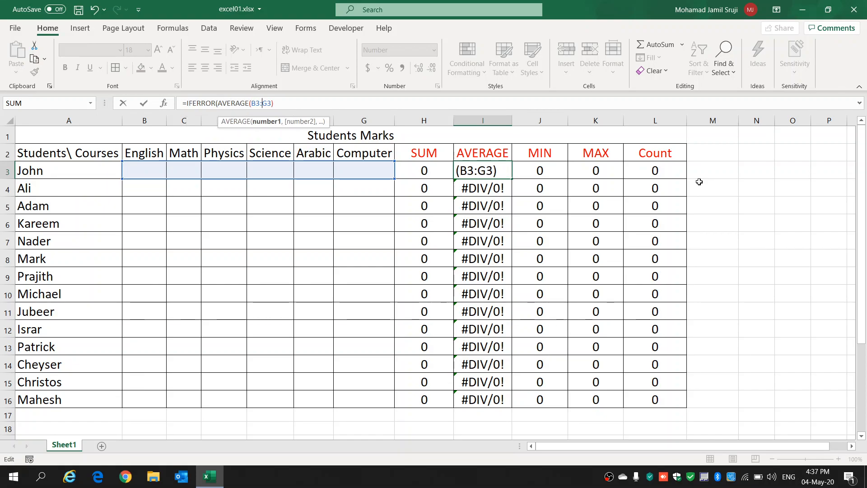
pyautogui.press('Right')
pyautogui.press('Right')
pyautogui.press('Right')
pyautogui.press('Right')
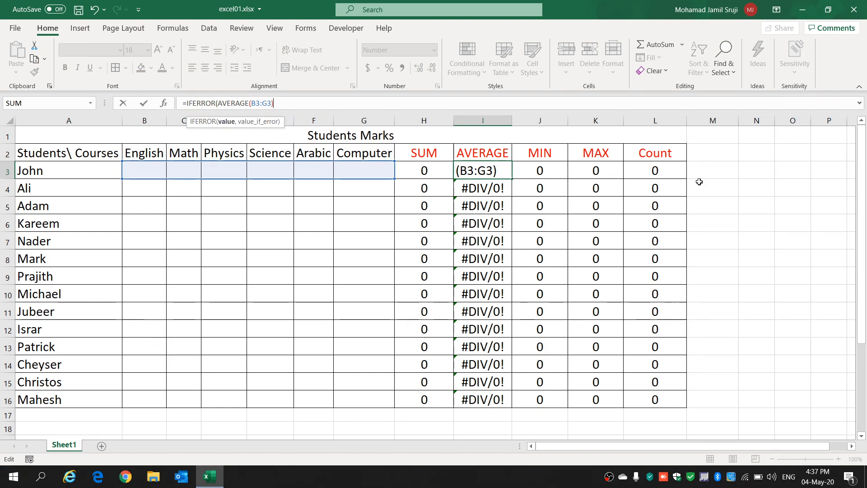
pyautogui.write(',')
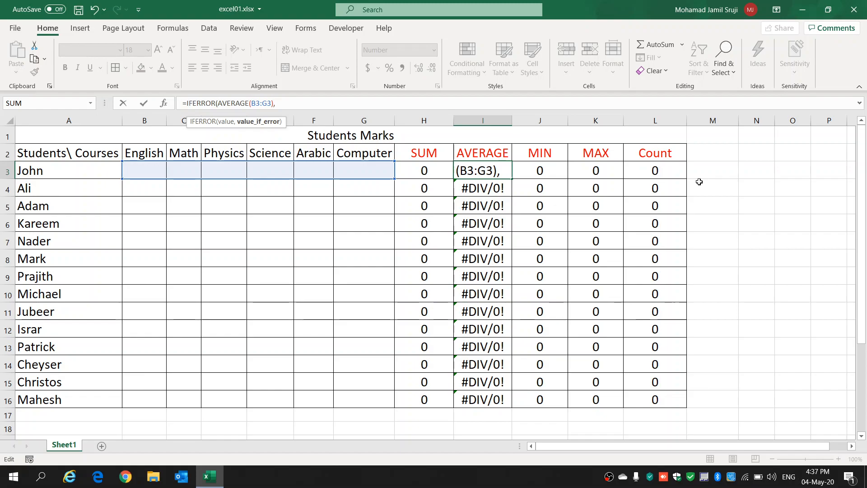
pyautogui.write('"")')
pyautogui.press('Return')
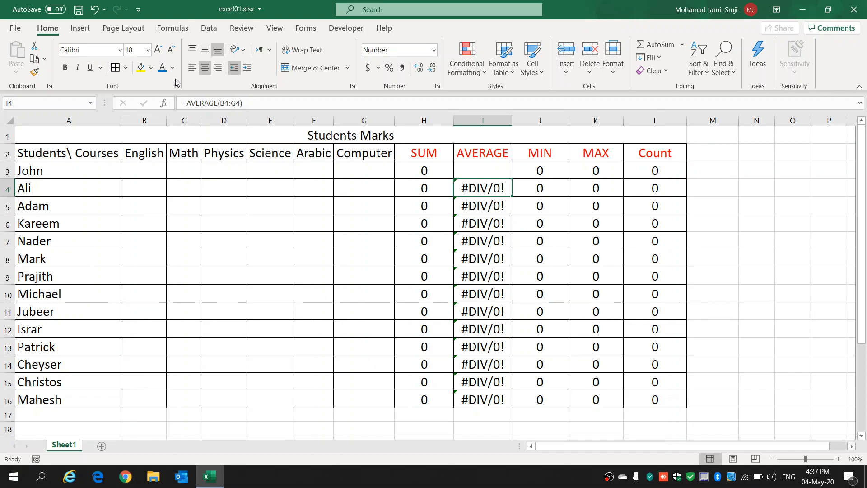
# - Fill the IFERROR average formula from I3 down to I16
pyautogui.press('F2')
pyautogui.press('Escape')
pyautogui.click(505, 168)
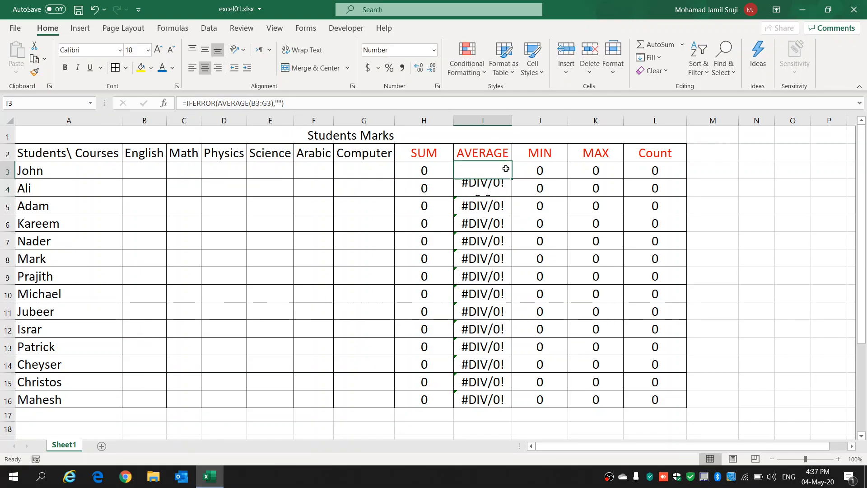
pyautogui.moveTo(512, 179); pyautogui.dragTo(477, 404)
# - Enter the first student's marks in B3:G3: English 77, Math 87, Physics 90, Science 85, Arabic 75 and Computer 90
pyautogui.click(148, 172)
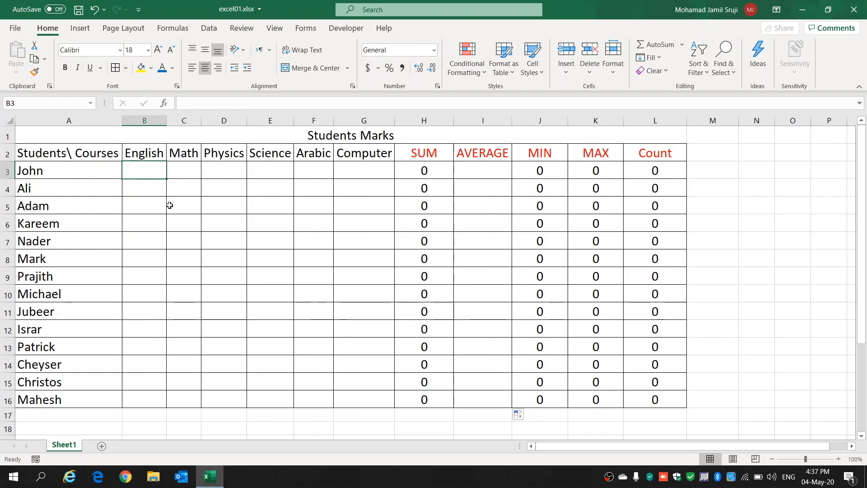
pyautogui.write('77')
pyautogui.click(181, 174)
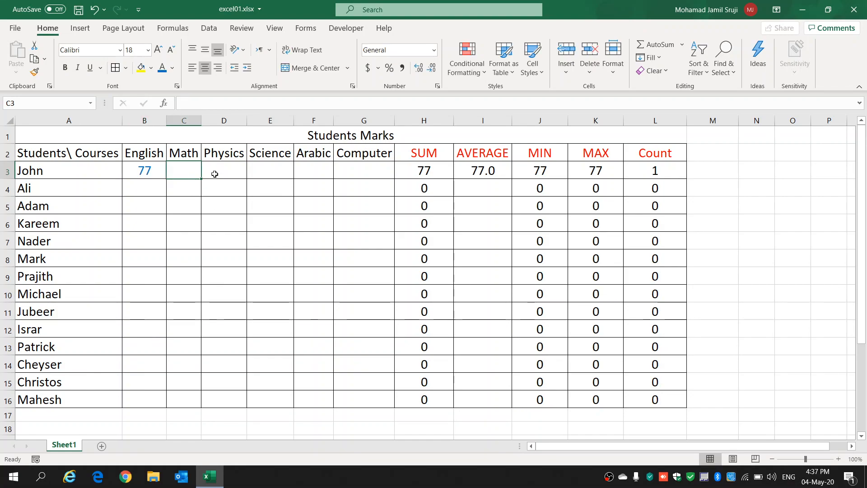
pyautogui.write('87')
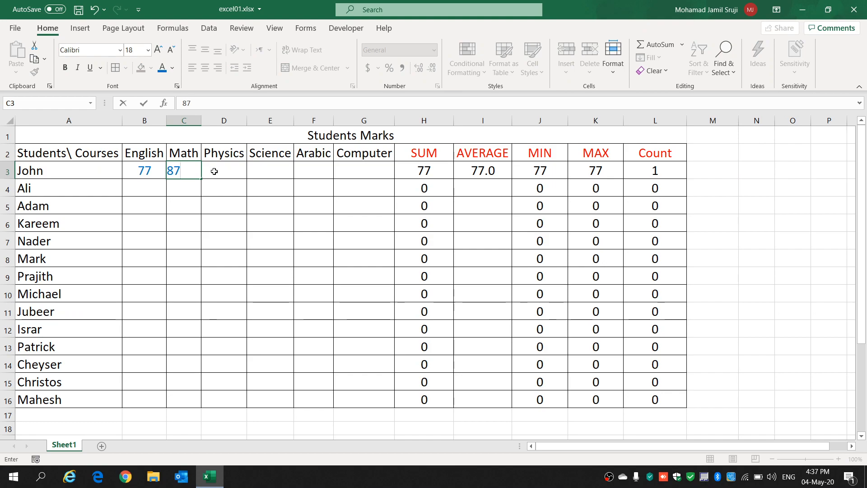
pyautogui.click(214, 171)
pyautogui.write('90')
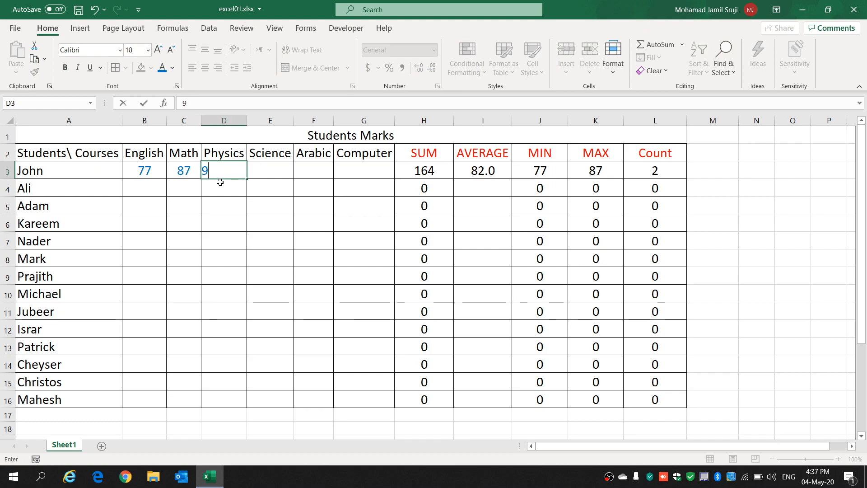
pyautogui.click(270, 163)
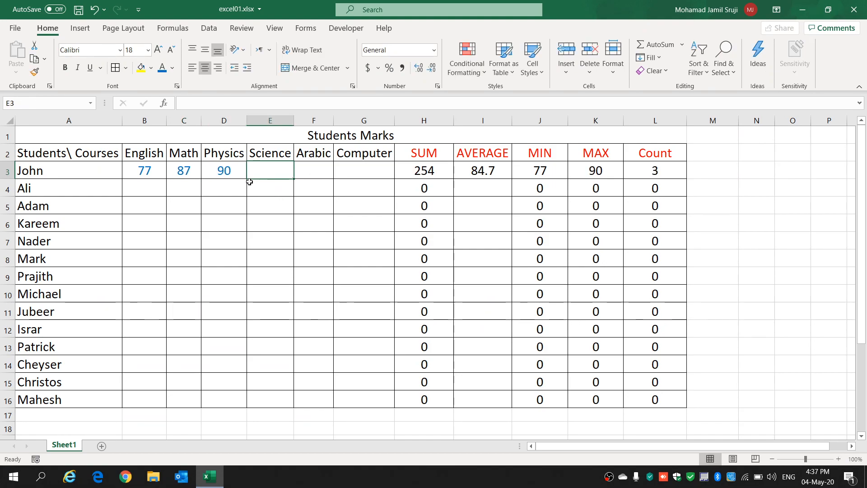
pyautogui.write('85')
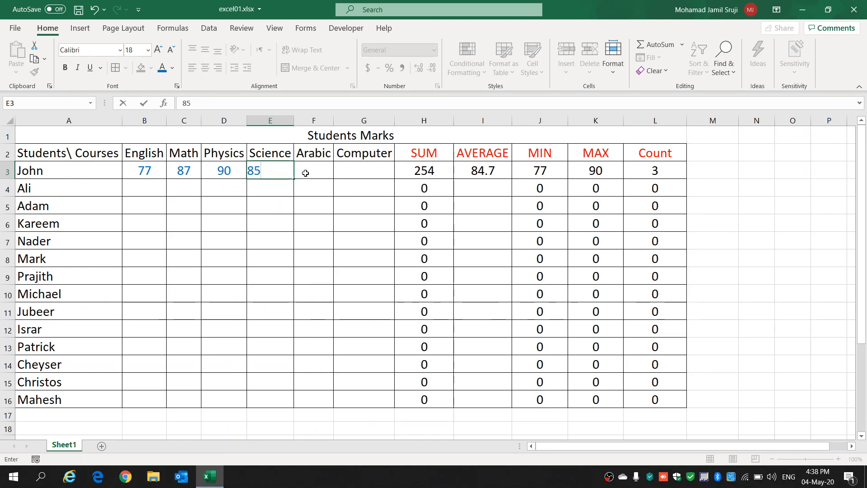
pyautogui.click(310, 173)
pyautogui.write('75')
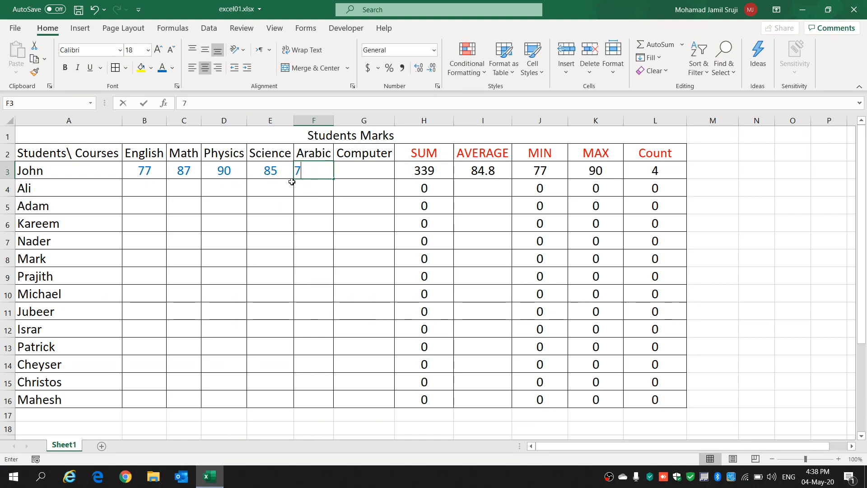
pyautogui.click(373, 176)
pyautogui.write('90')
pyautogui.click(340, 210)
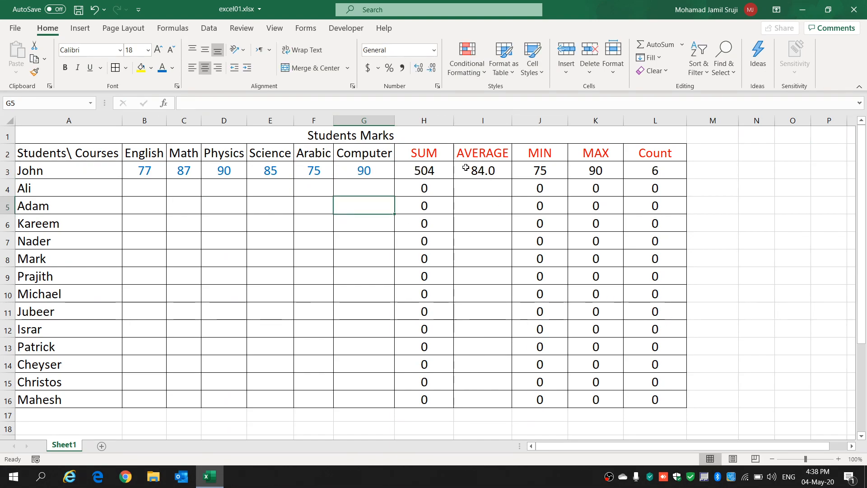
# - Check the first student's SUM, AVERAGE, MIN, MAX and Count formulas in H3:L3 against the entered marks
pyautogui.click(487, 171)
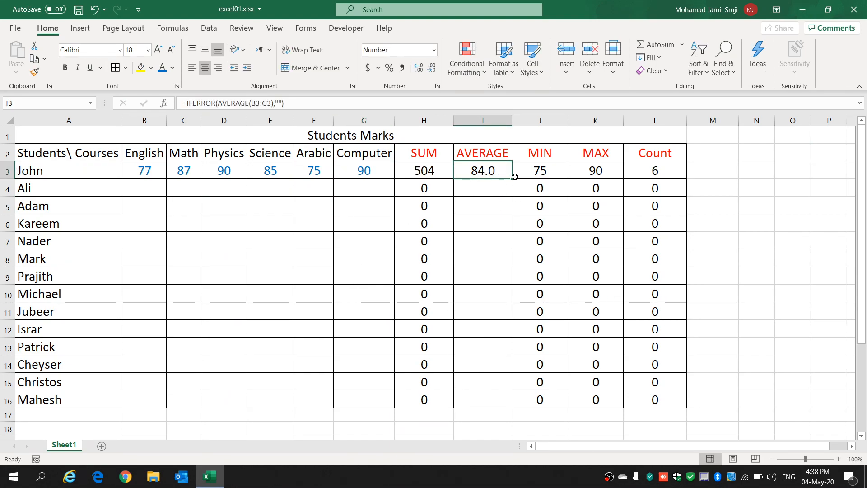
pyautogui.click(419, 173)
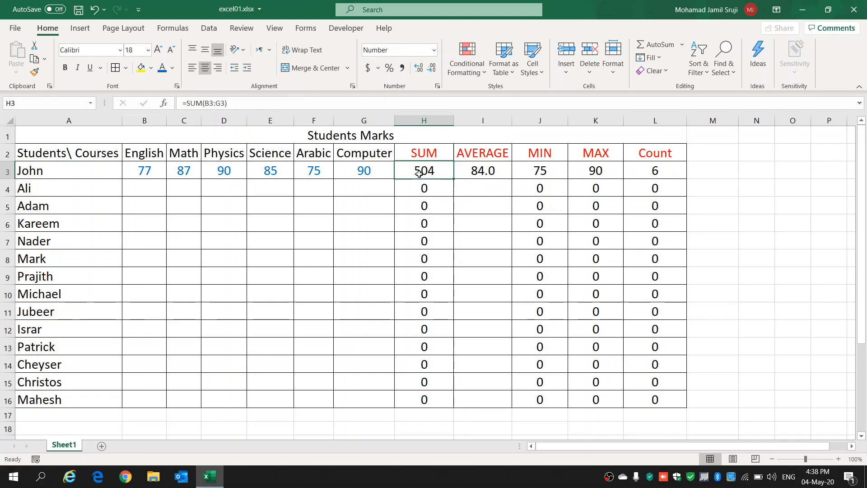
pyautogui.click(487, 176)
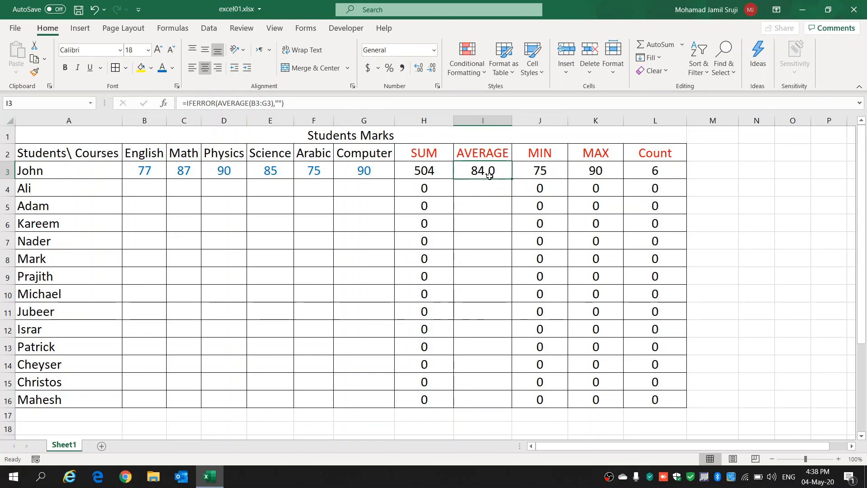
pyautogui.click(546, 175)
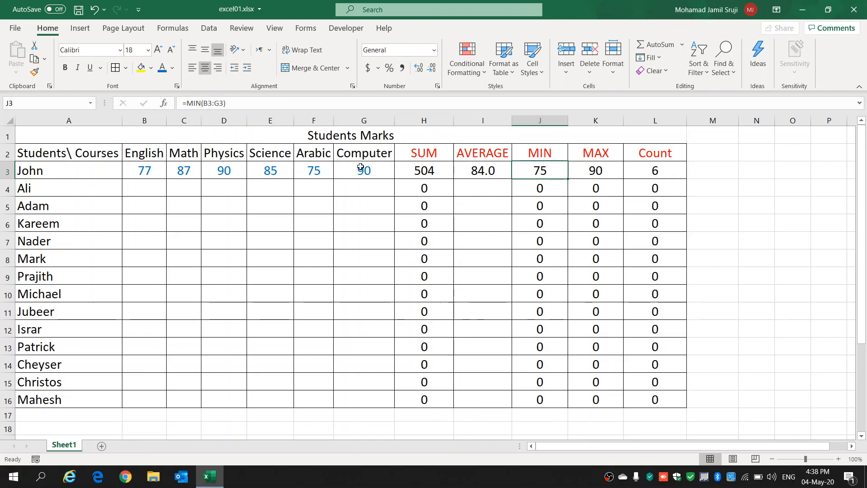
pyautogui.click(317, 171)
pyautogui.click(603, 170)
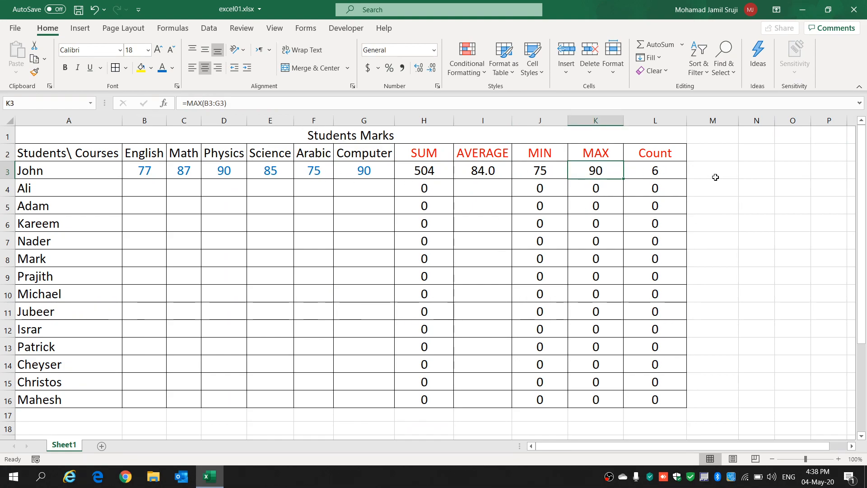
pyautogui.click(653, 167)
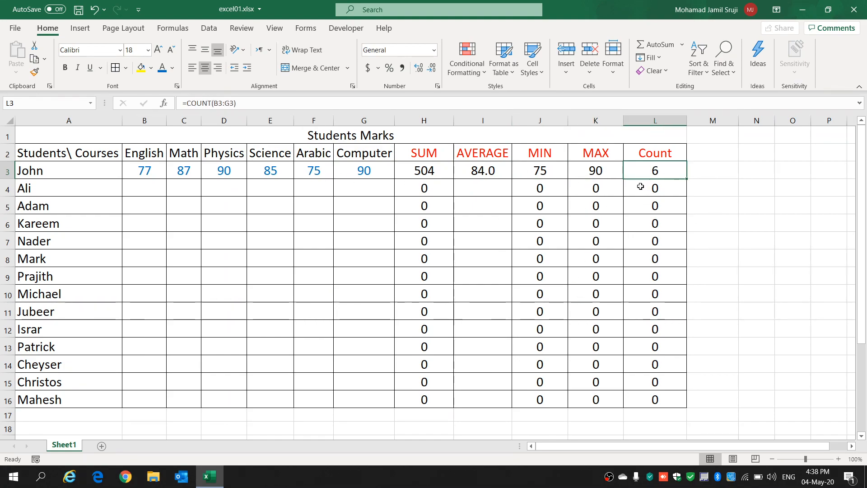
# - Clear the first student's marks in B3:G3
pyautogui.moveTo(146, 176); pyautogui.dragTo(353, 172)
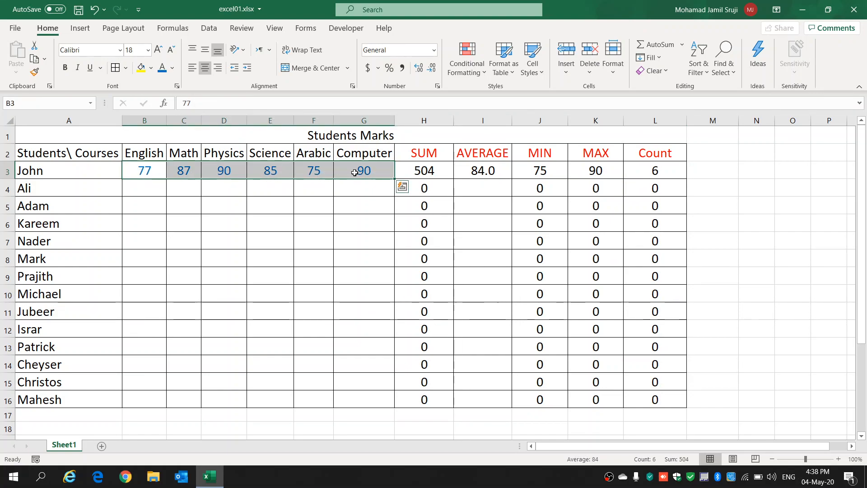
pyautogui.press('Delete')
pyautogui.click(314, 241)
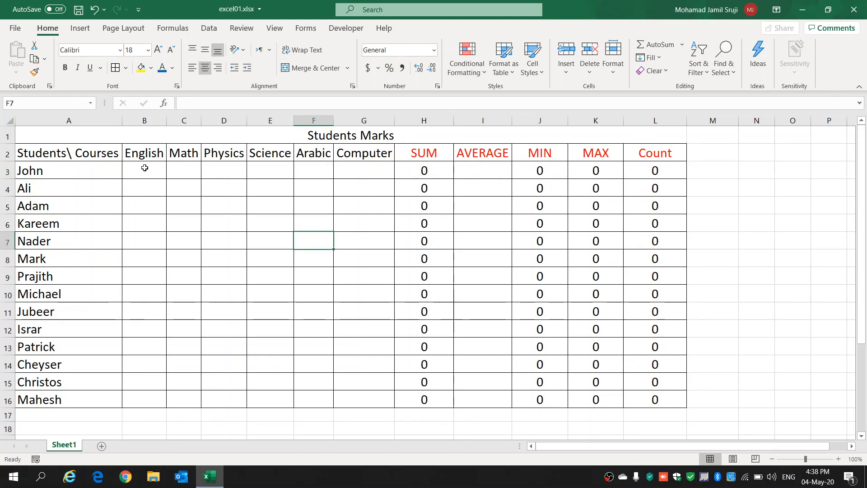
# - Review the student names in A3:A16, the empty marks range B3:G16 and the summary formulas in H2:L16
pyautogui.moveTo(67, 172); pyautogui.dragTo(72, 400)
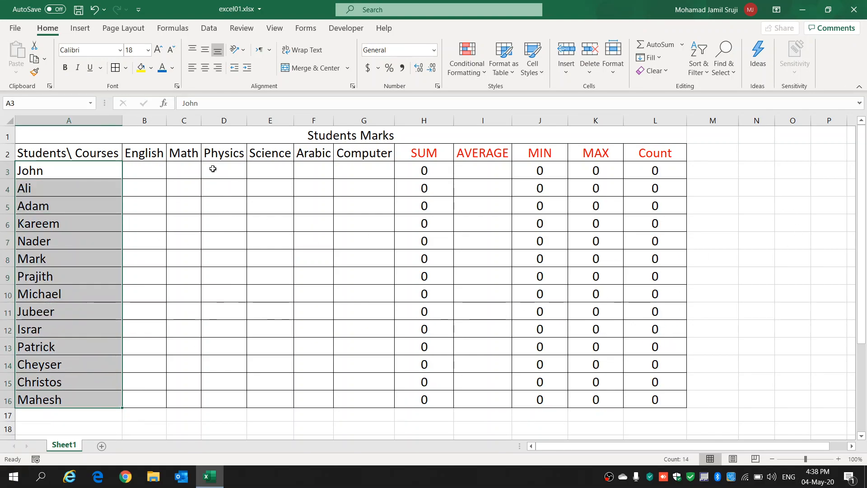
pyautogui.moveTo(151, 168); pyautogui.dragTo(350, 399)
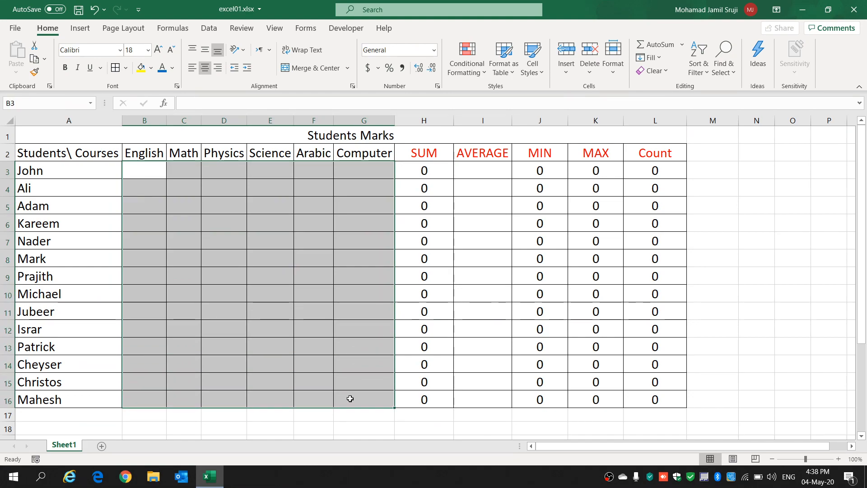
pyautogui.click(158, 169)
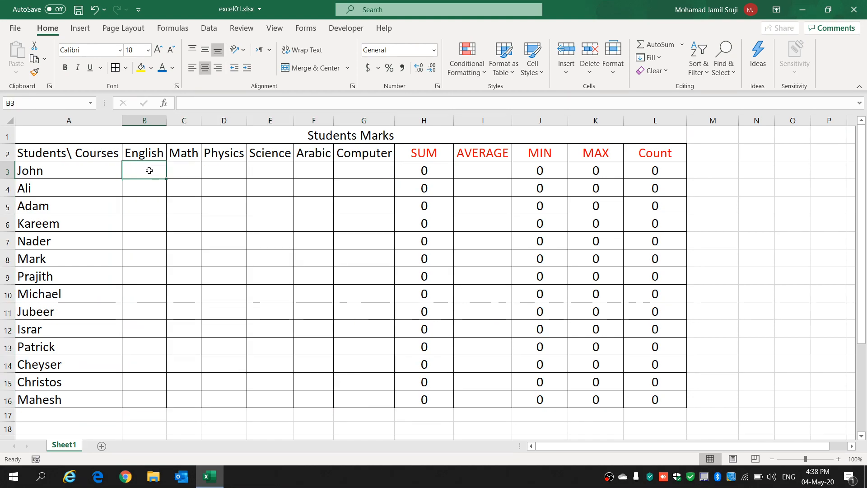
pyautogui.moveTo(424, 153); pyautogui.dragTo(664, 399)
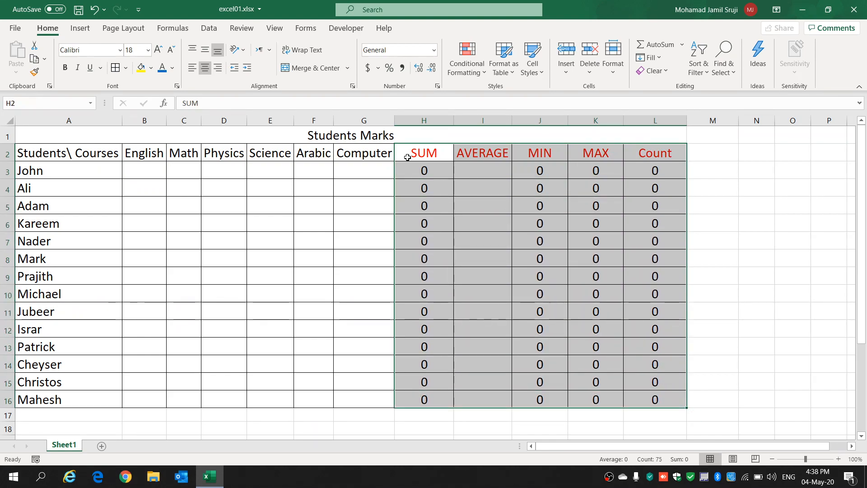
pyautogui.click(436, 170)
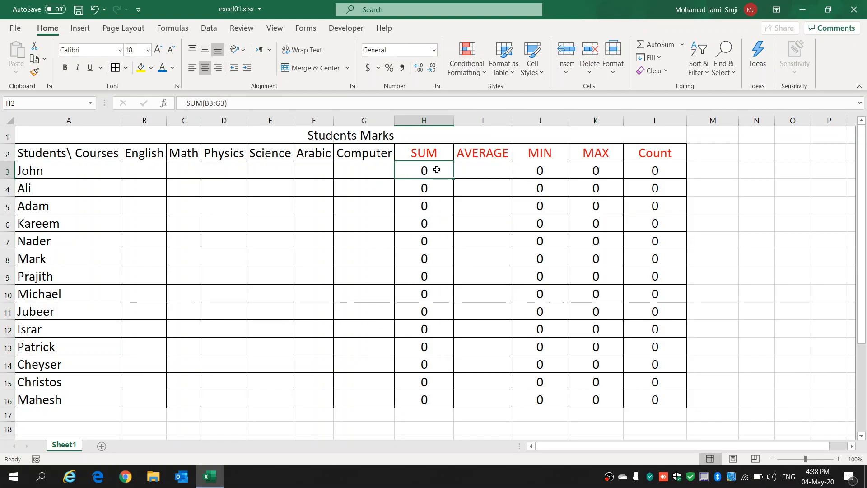
pyautogui.click(489, 172)
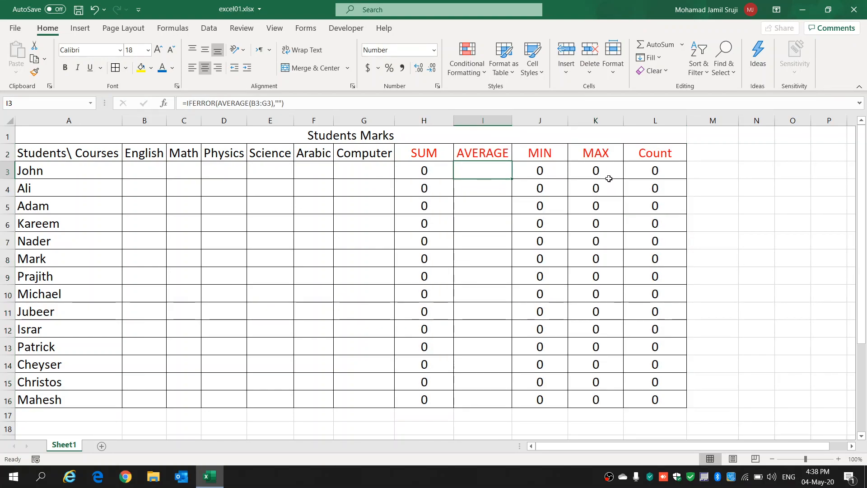
pyautogui.click(640, 171)
pyautogui.click(130, 165)
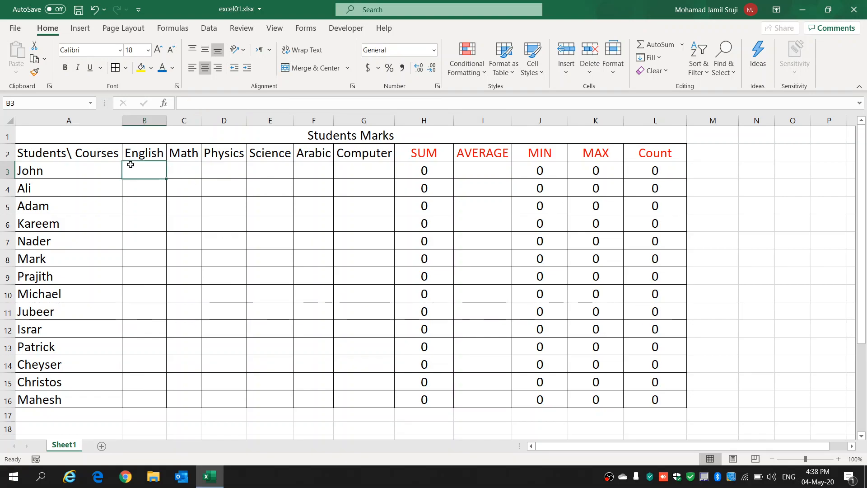